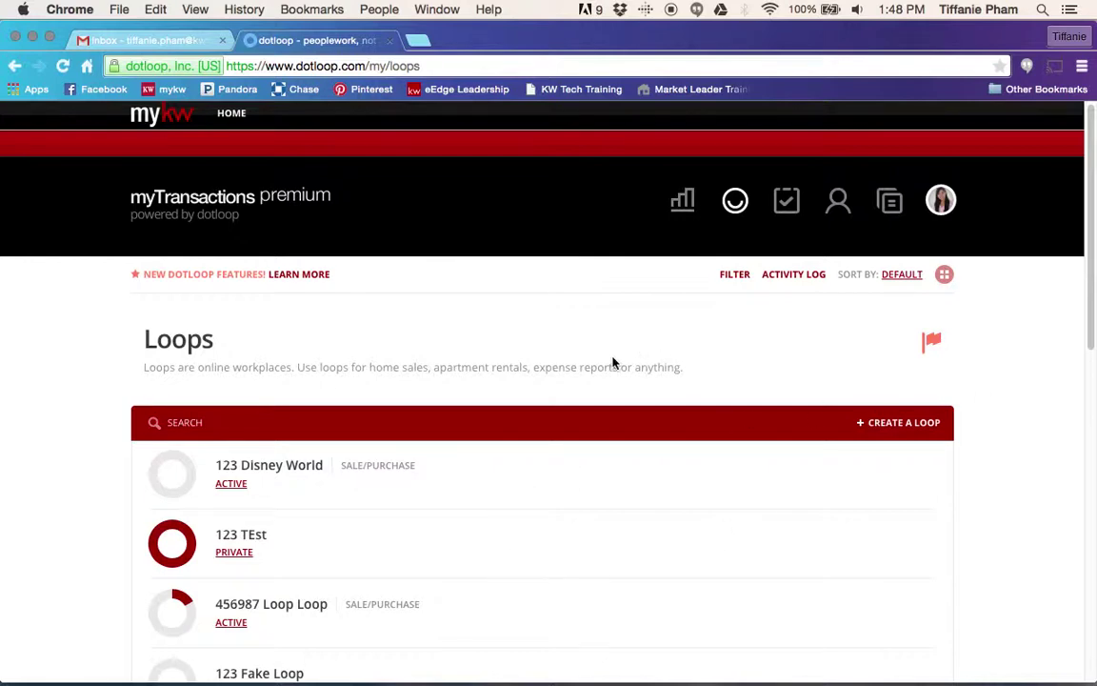
Switch the loops list to the circle grid view and create a new loop named 12345 Test Street.
left_click(876, 424)
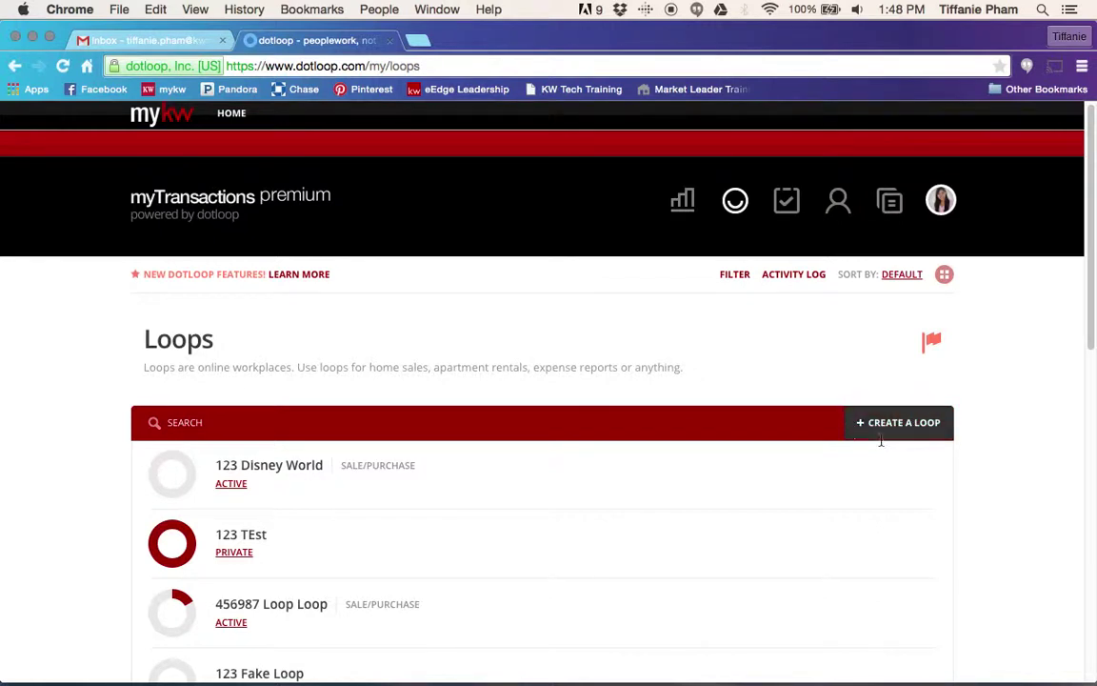
left_click(944, 276)
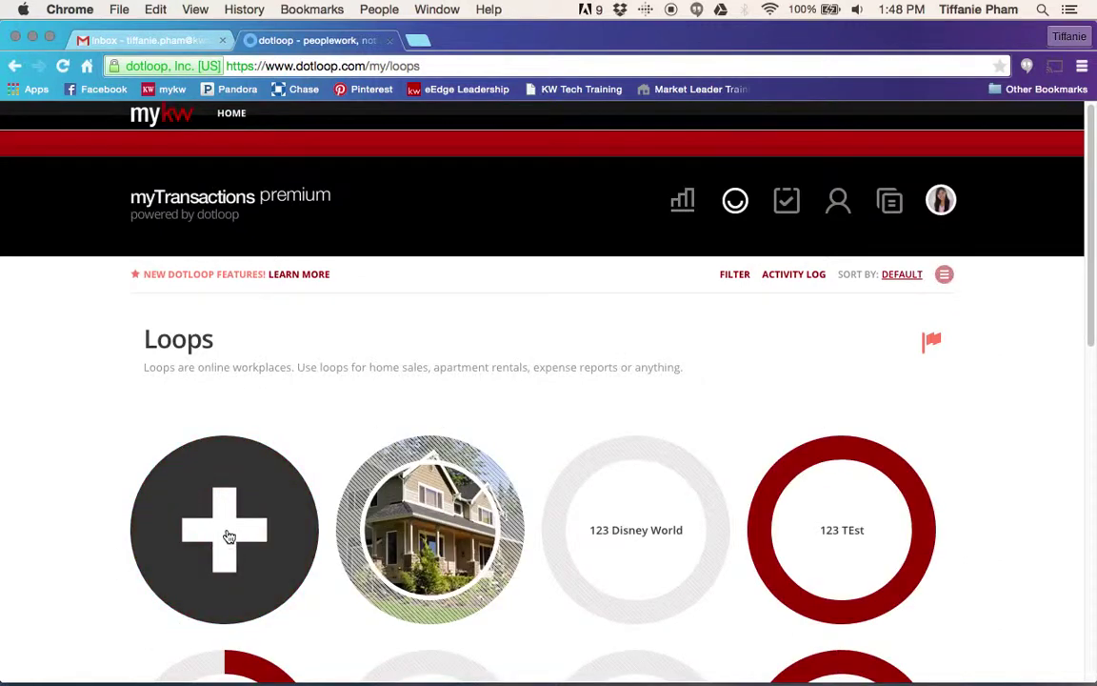
left_click(225, 524)
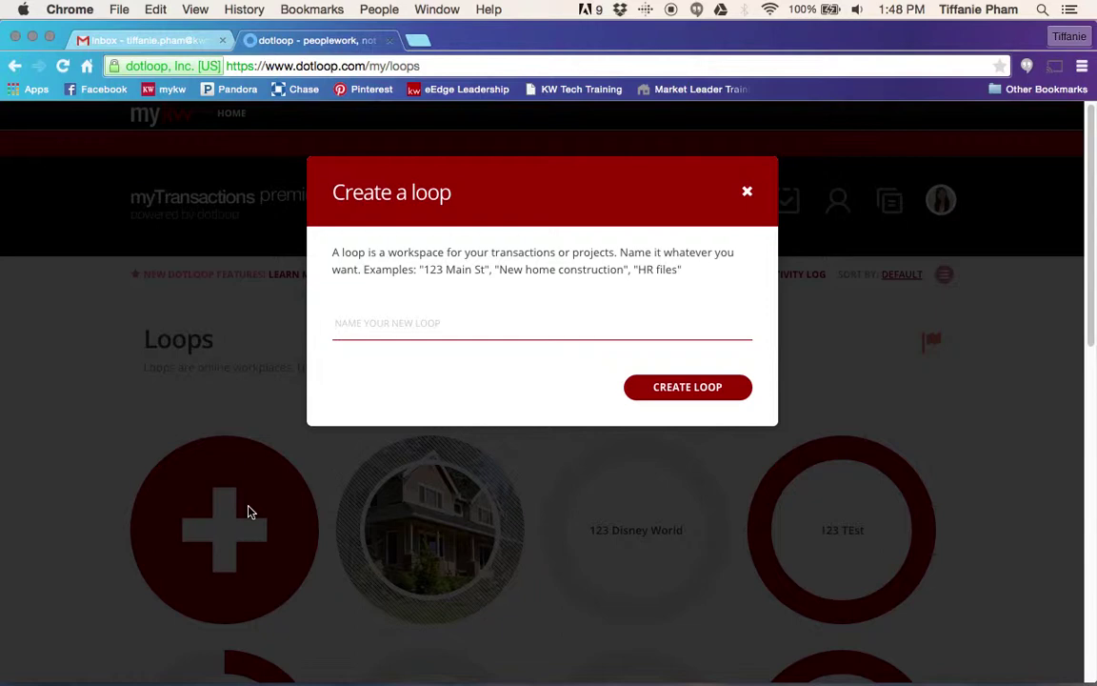
type("1234")
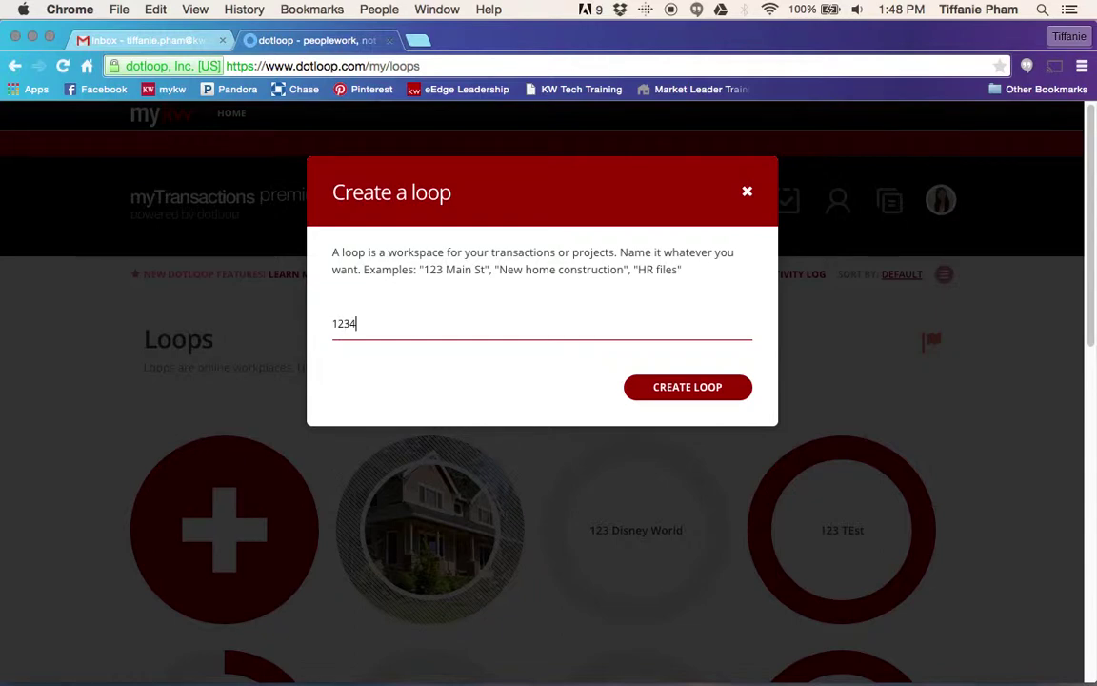
type("5 Test ")
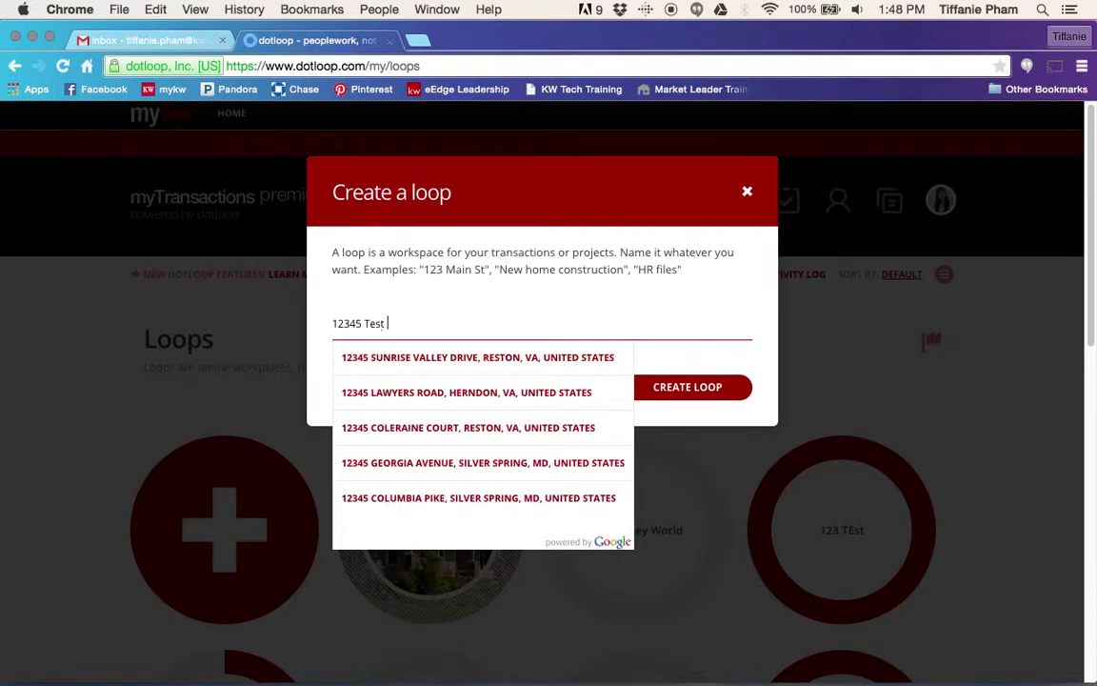
type("Street")
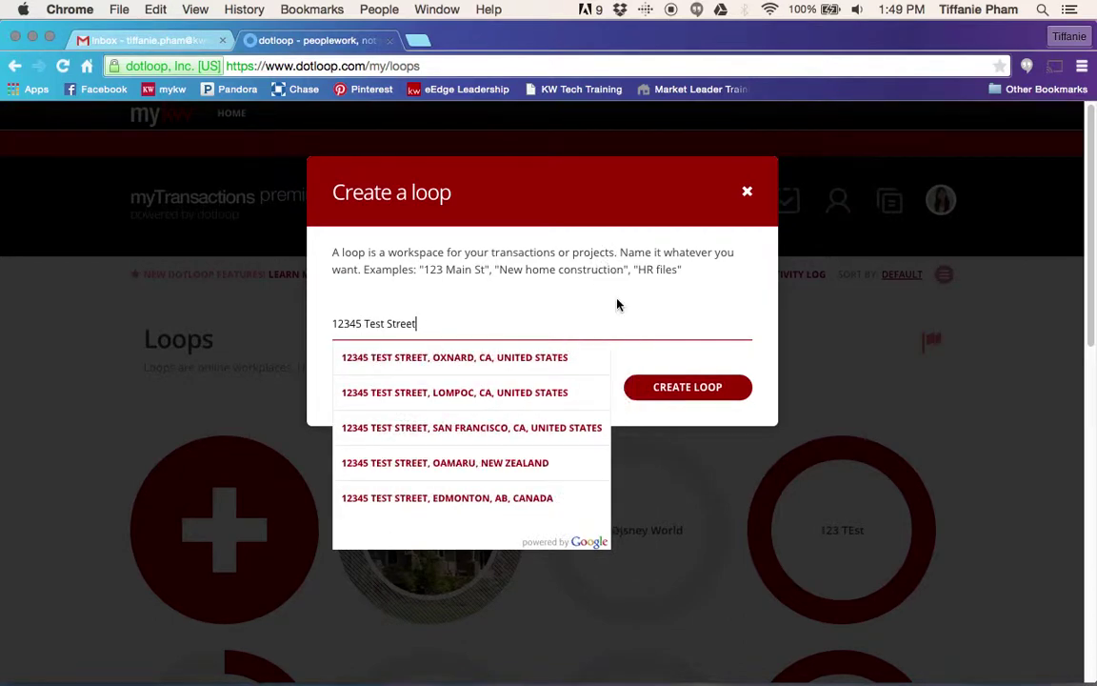
left_click(618, 307)
left_click(654, 387)
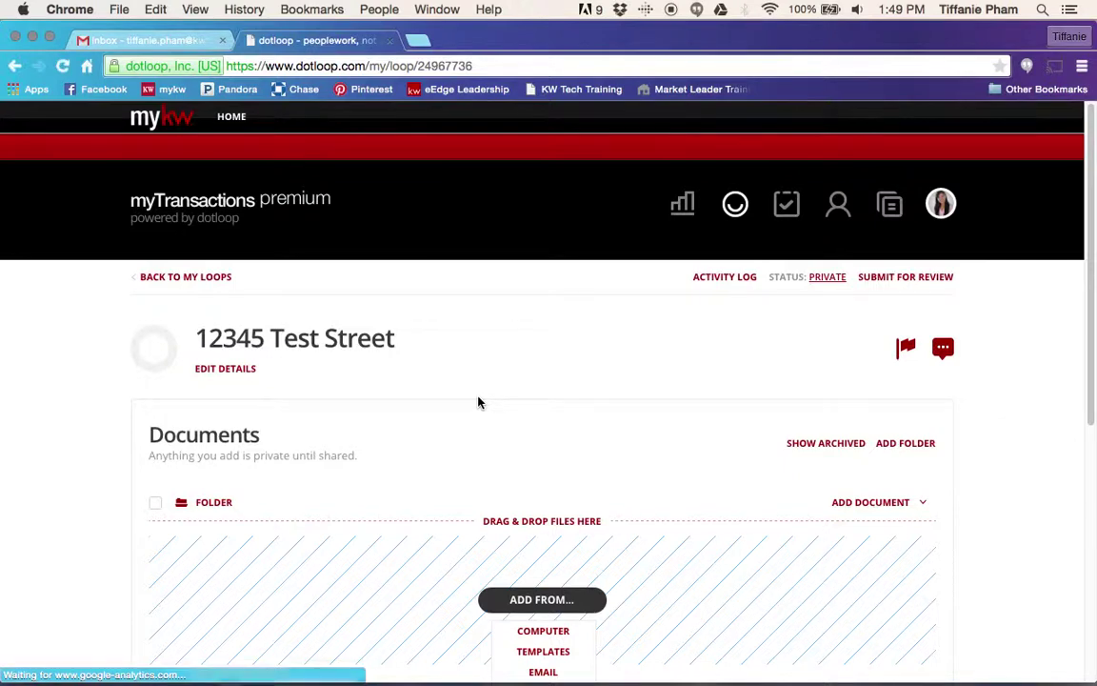
scroll(521, 397, "down", 2)
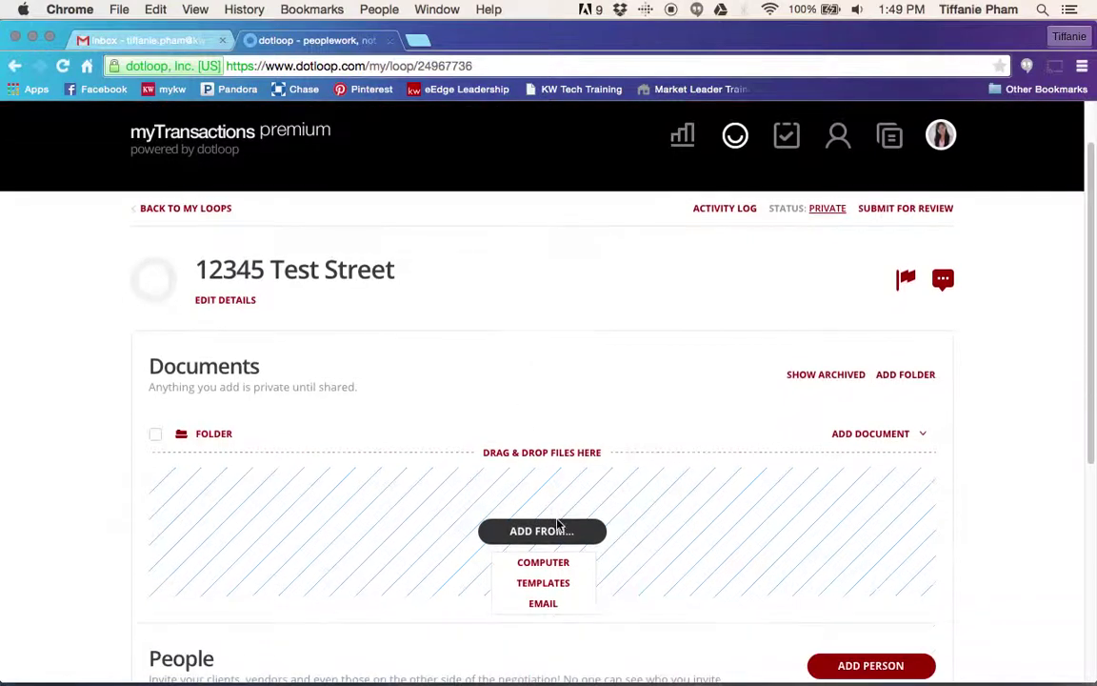
left_click(519, 569)
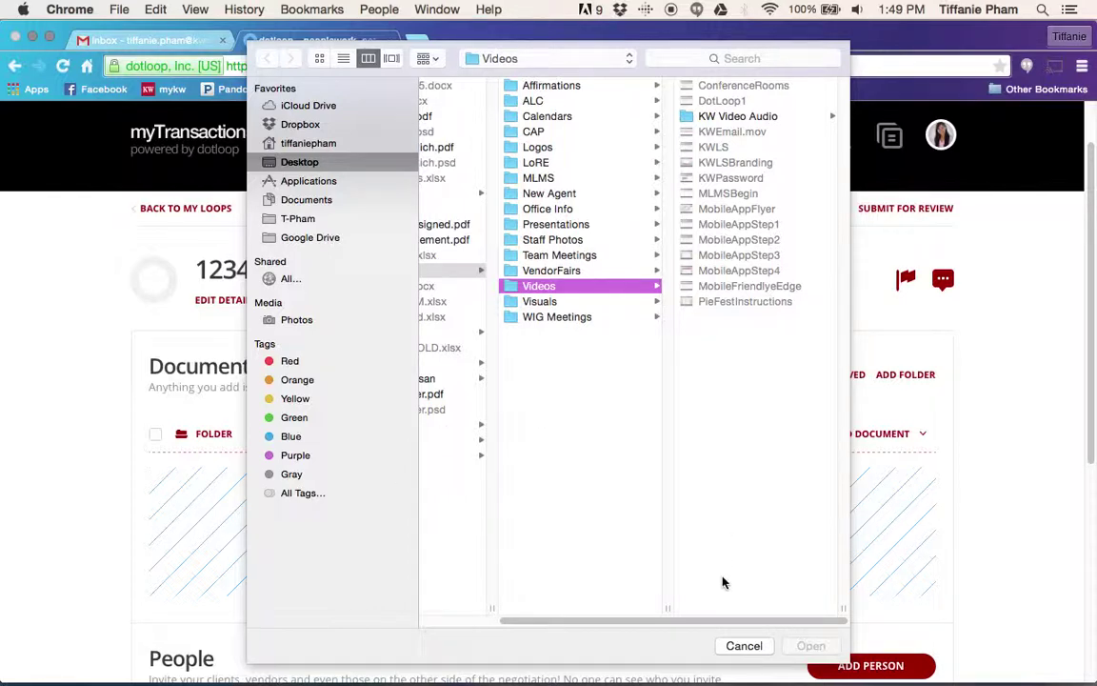
left_click(738, 648)
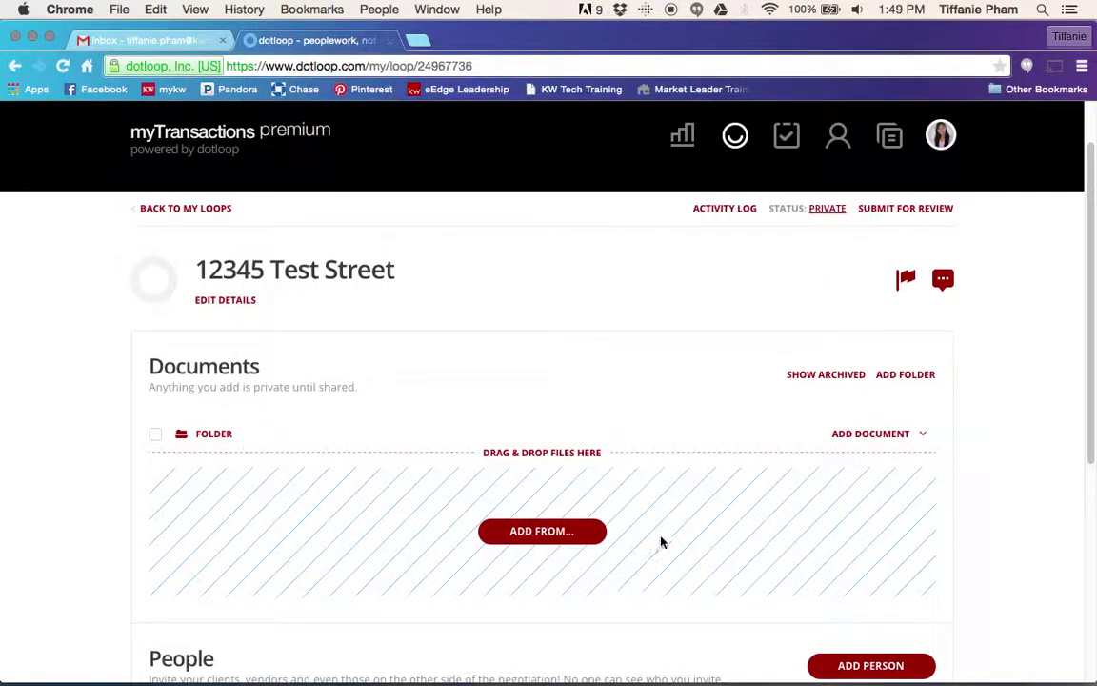
Get the loop folder's upload email address for adding documents by email.
left_click(568, 536)
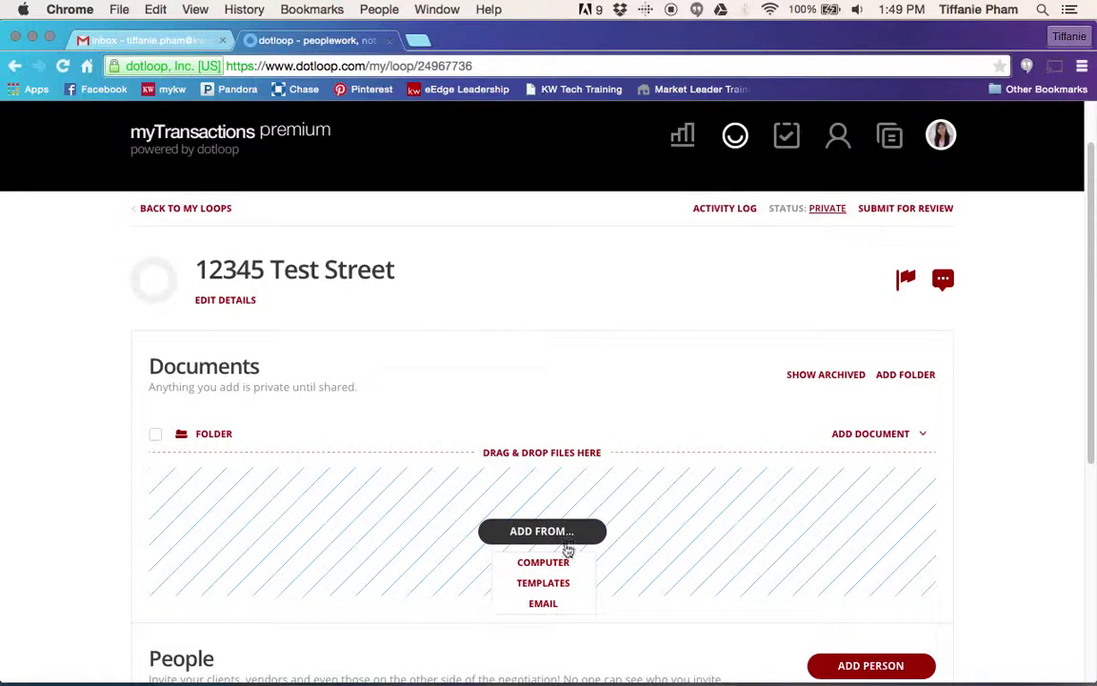
left_click(550, 606)
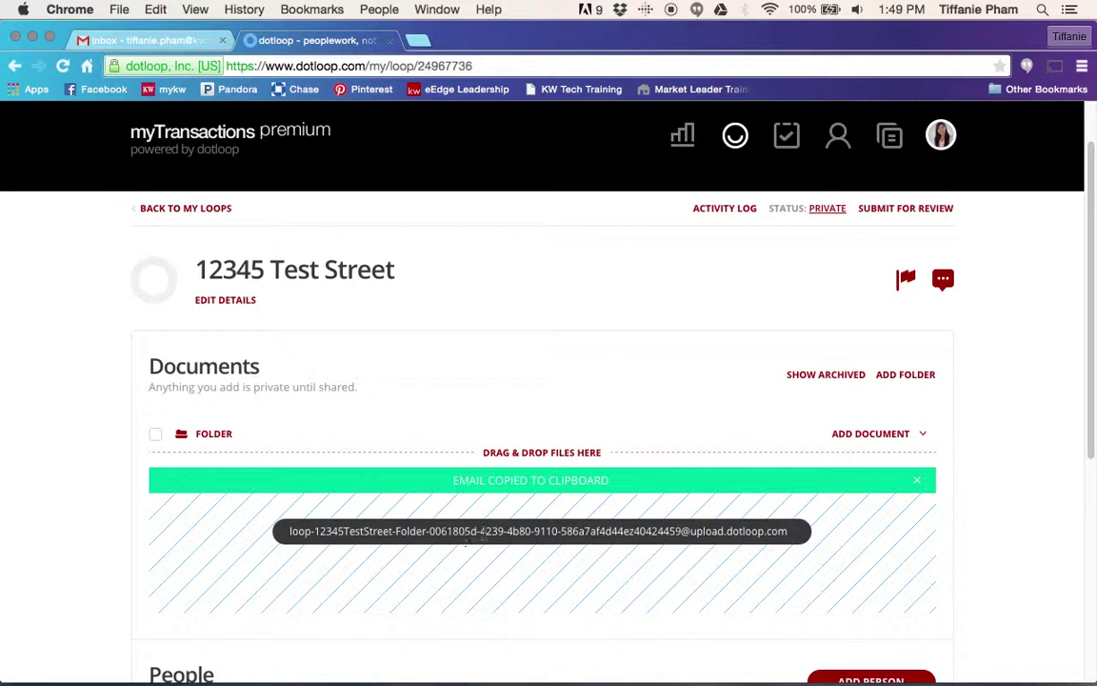
Switch to Gmail and start forwarding the first message with the PDF attachment in the 411 conversation.
left_click(171, 46)
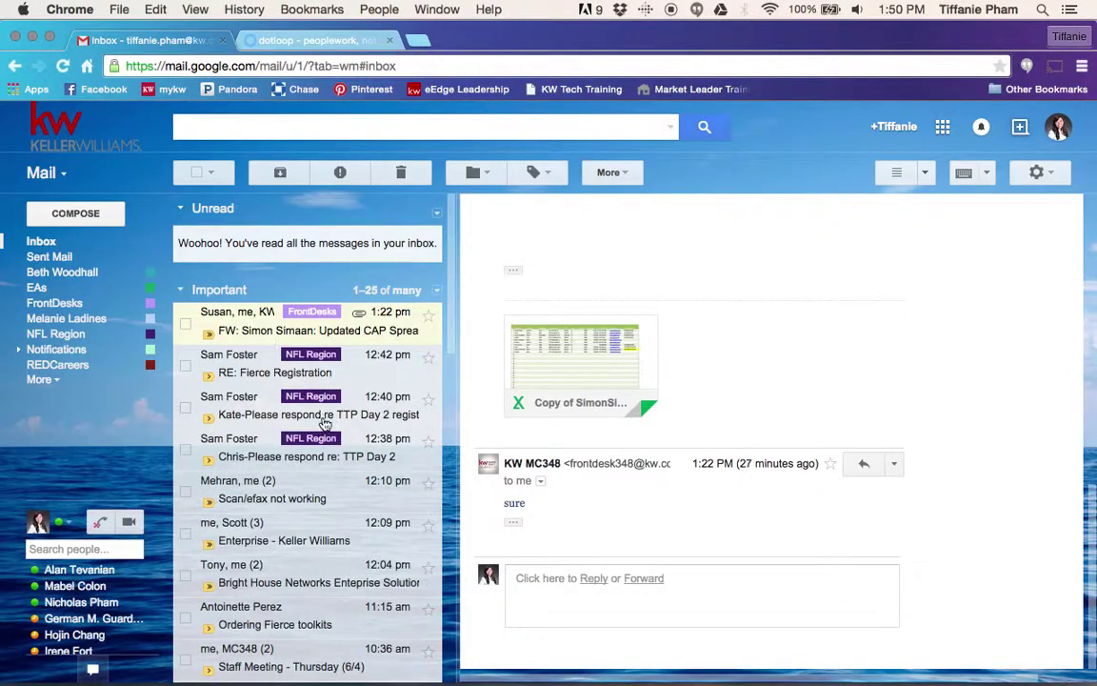
scroll(324, 424, "down", 3)
scroll(324, 424, "down", 5)
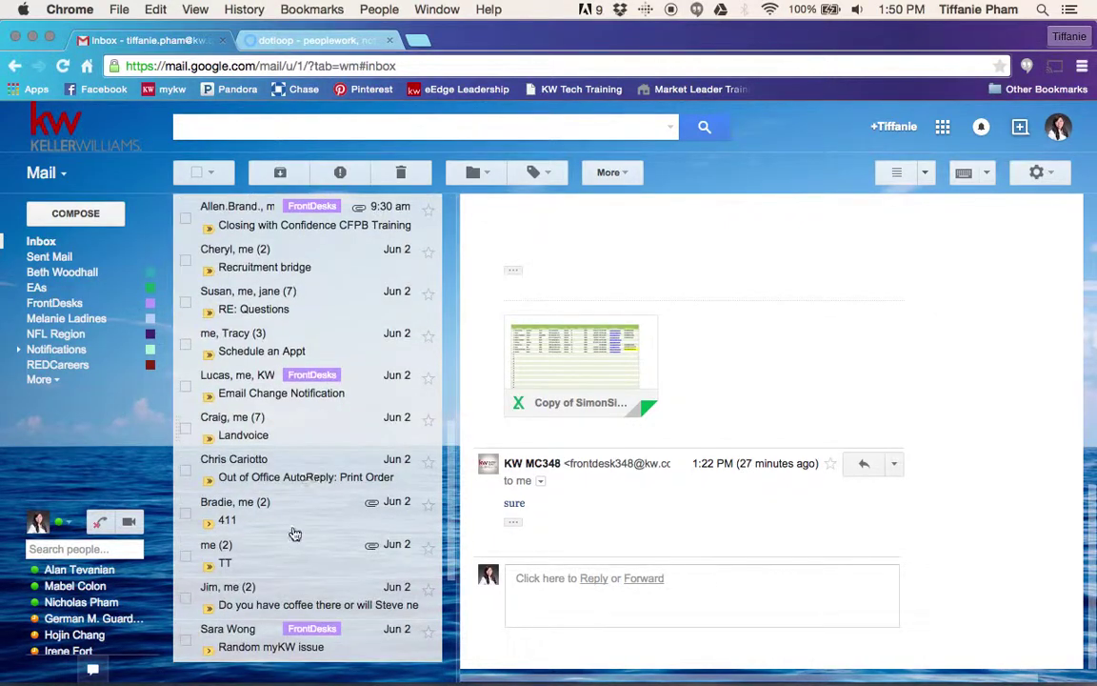
left_click(286, 508)
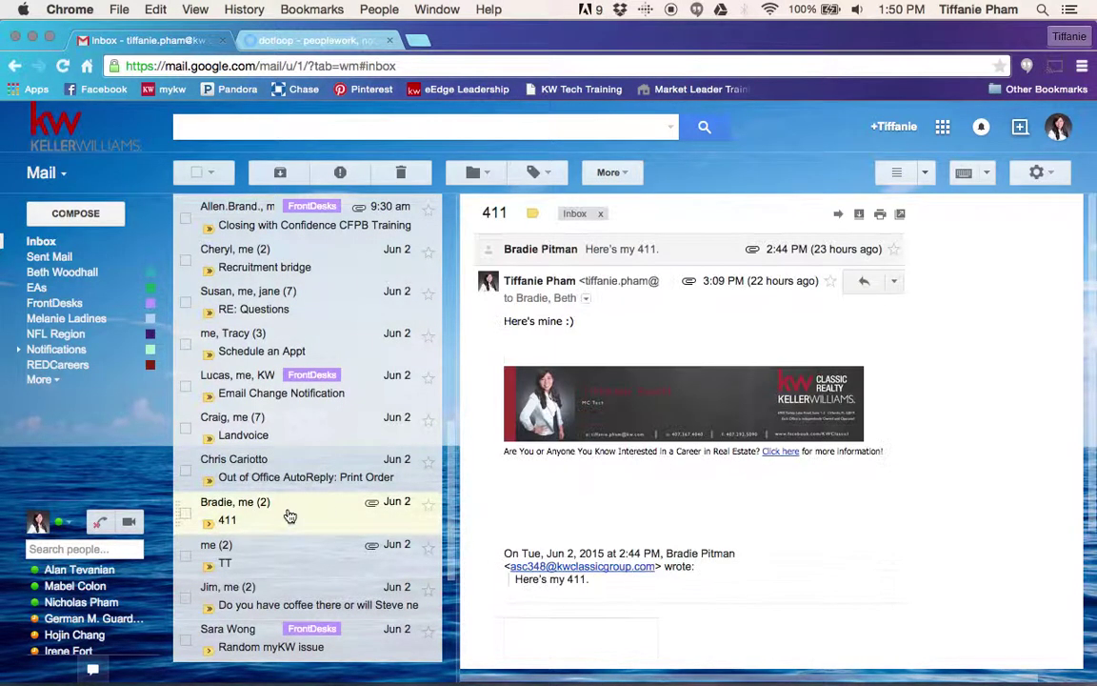
left_click(600, 249)
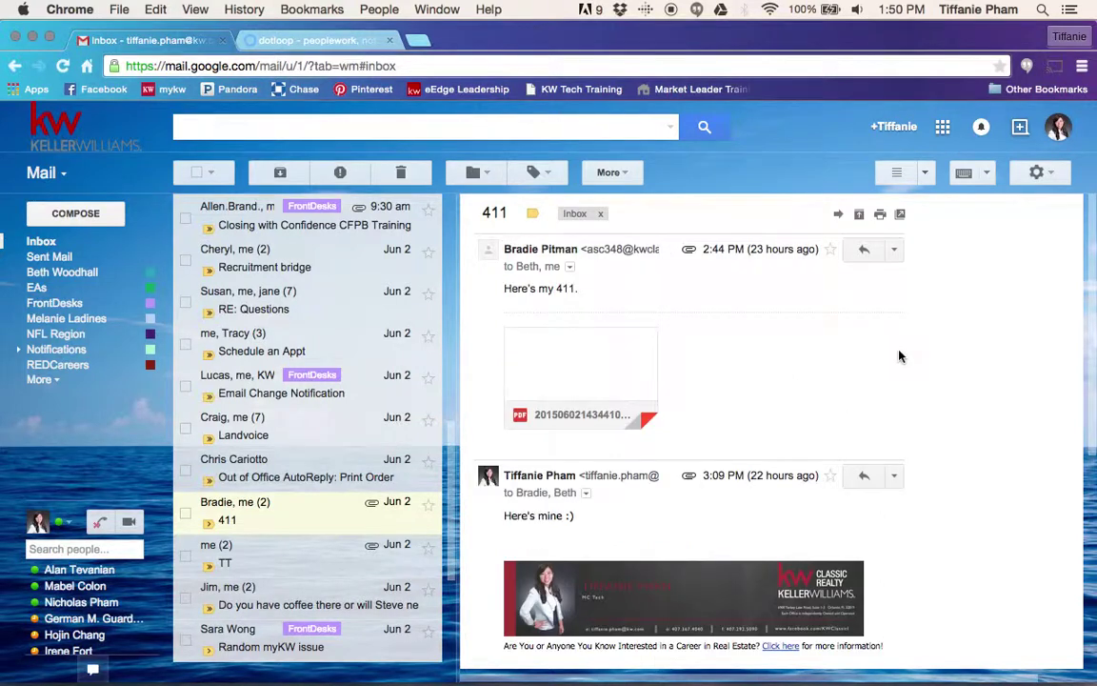
left_click(893, 250)
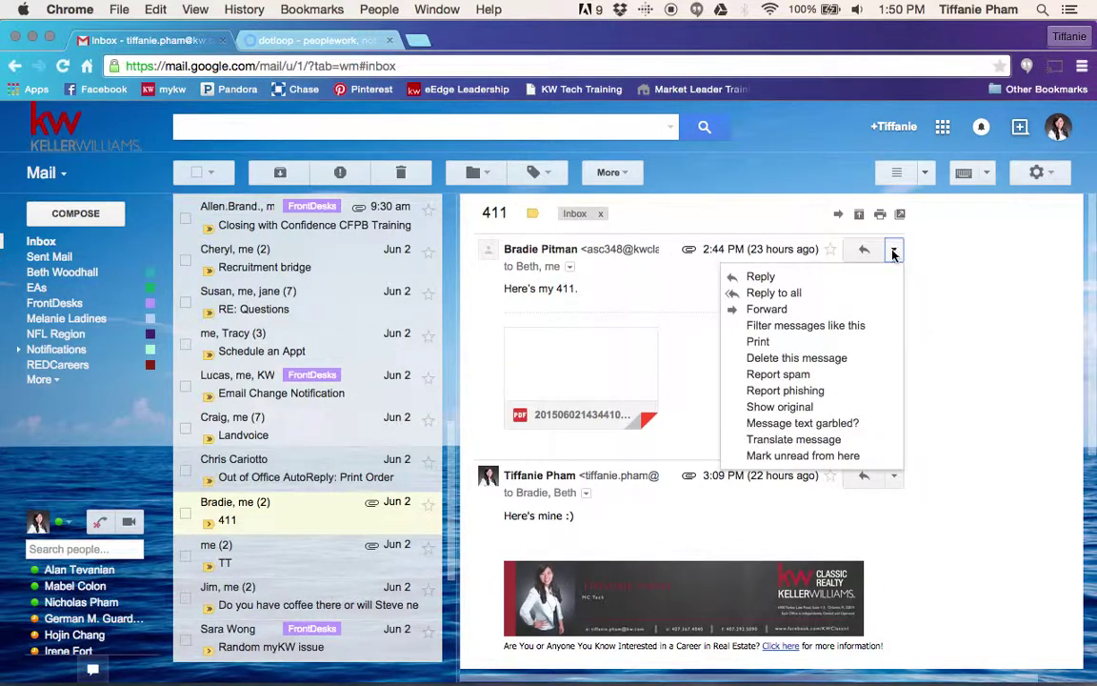
left_click(757, 310)
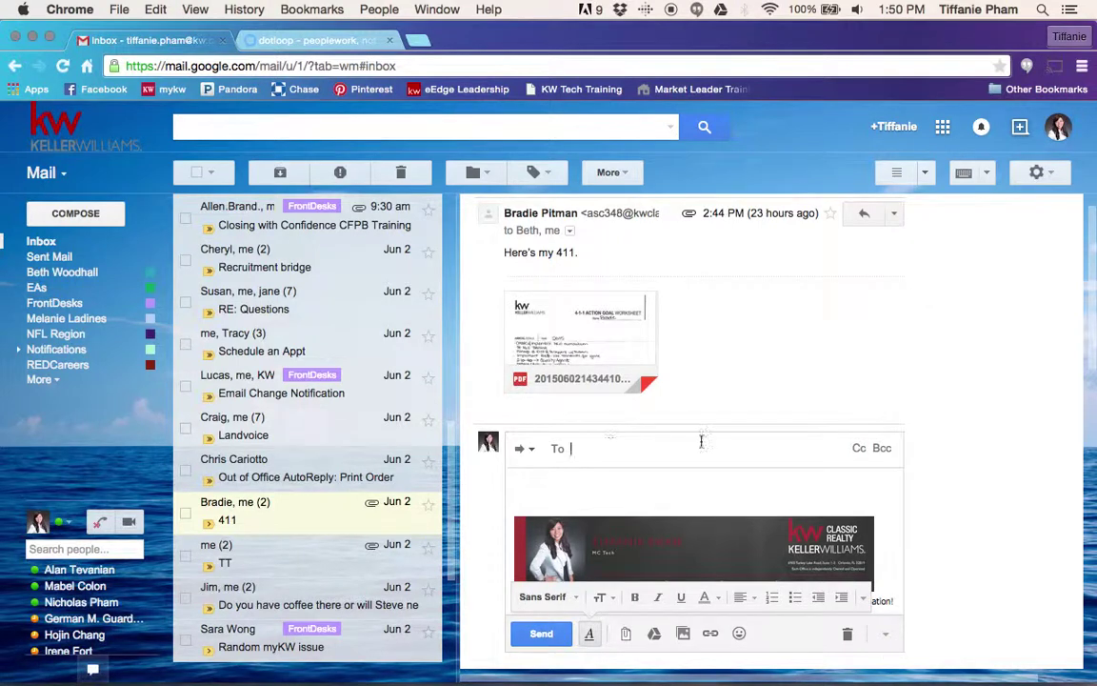
Copy the folder's upload email address from dotloop, paste it as the recipient of the forwarded 411 message, and send it.
right_click(667, 447)
left_click(608, 448)
key("ctrl+Tab")
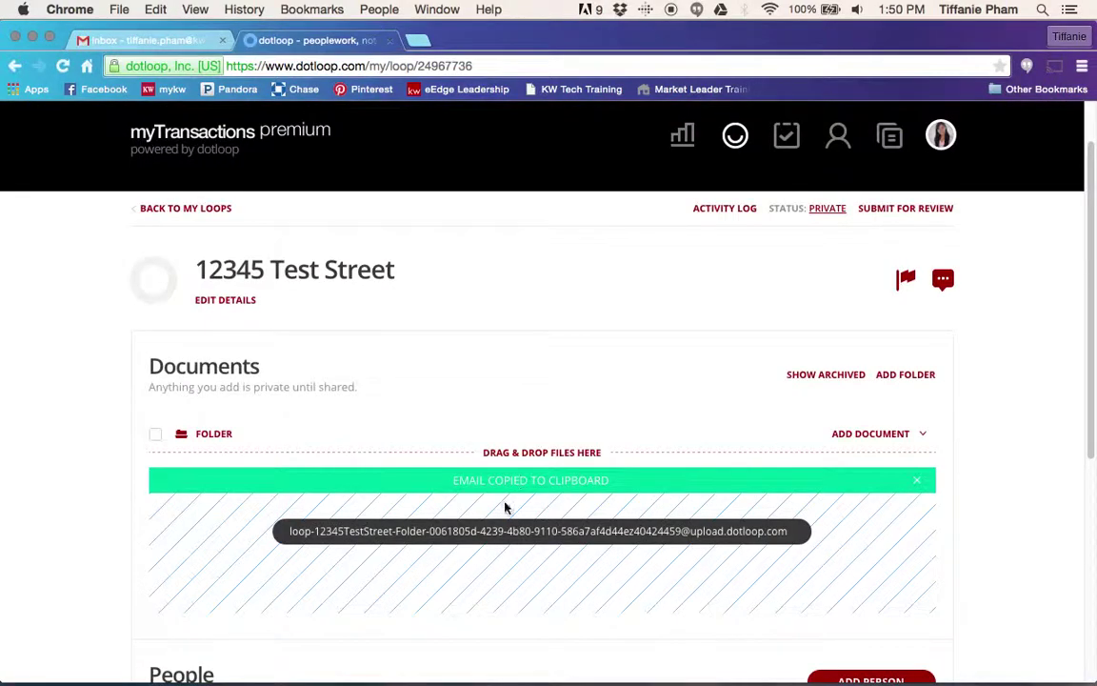
triple_click(509, 531)
key("super+c")
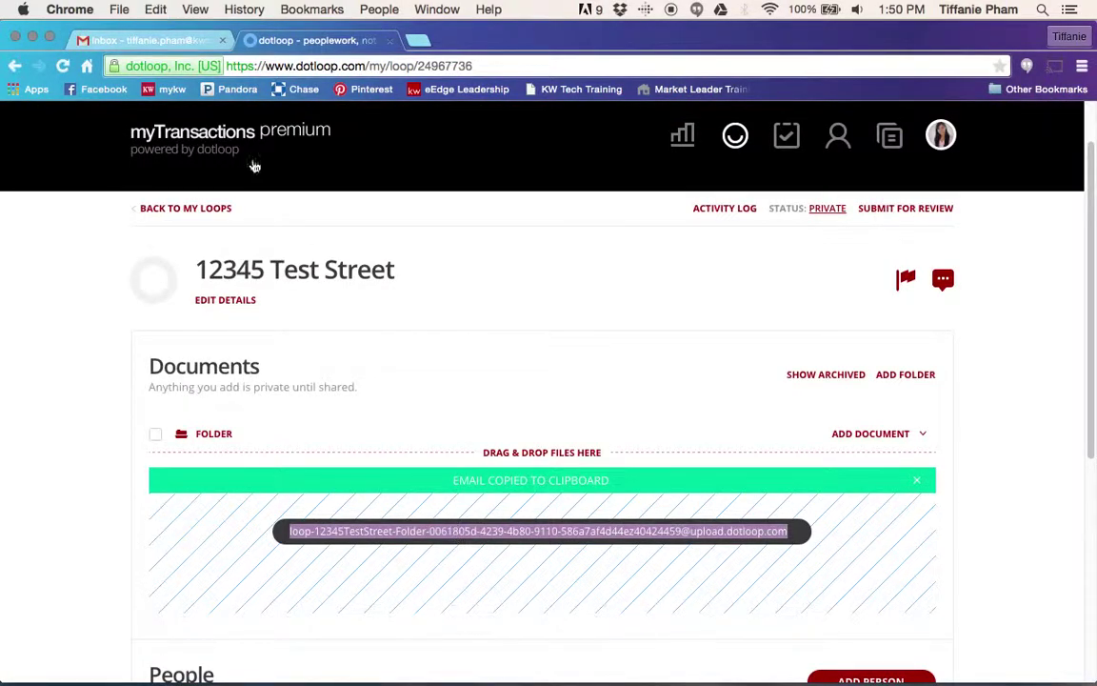
left_click(176, 38)
key("super+v")
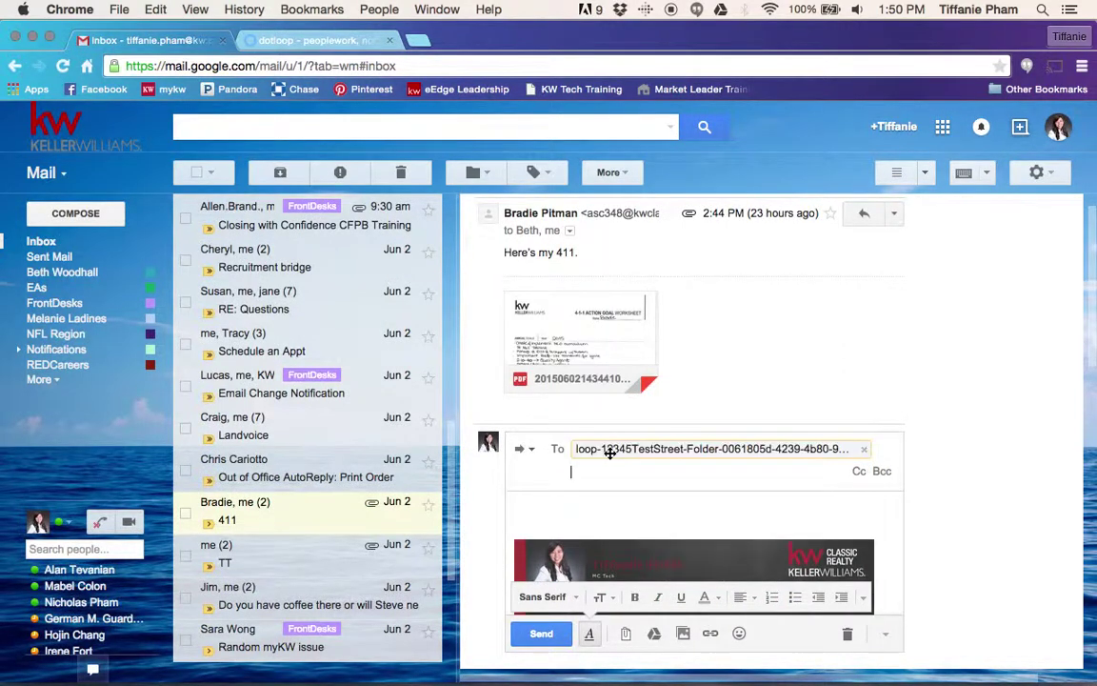
left_click(541, 634)
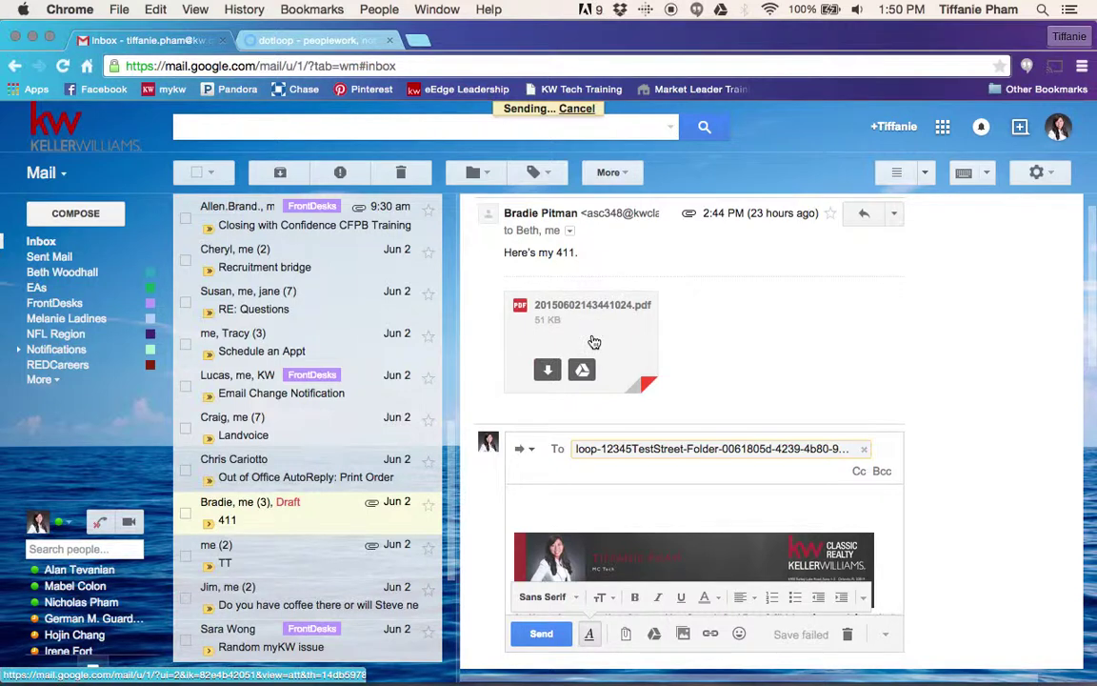
Return to dotloop, reload the 12345 Test Street loop, and check its Documents folder for the emailed file.
left_click(348, 40)
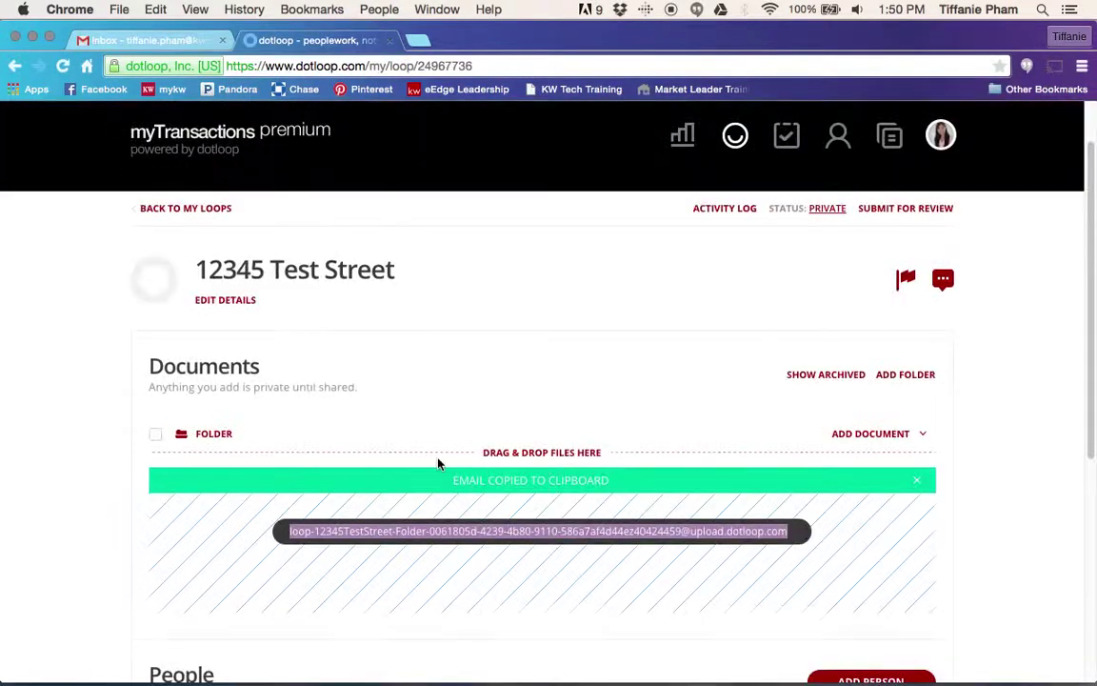
left_click(65, 66)
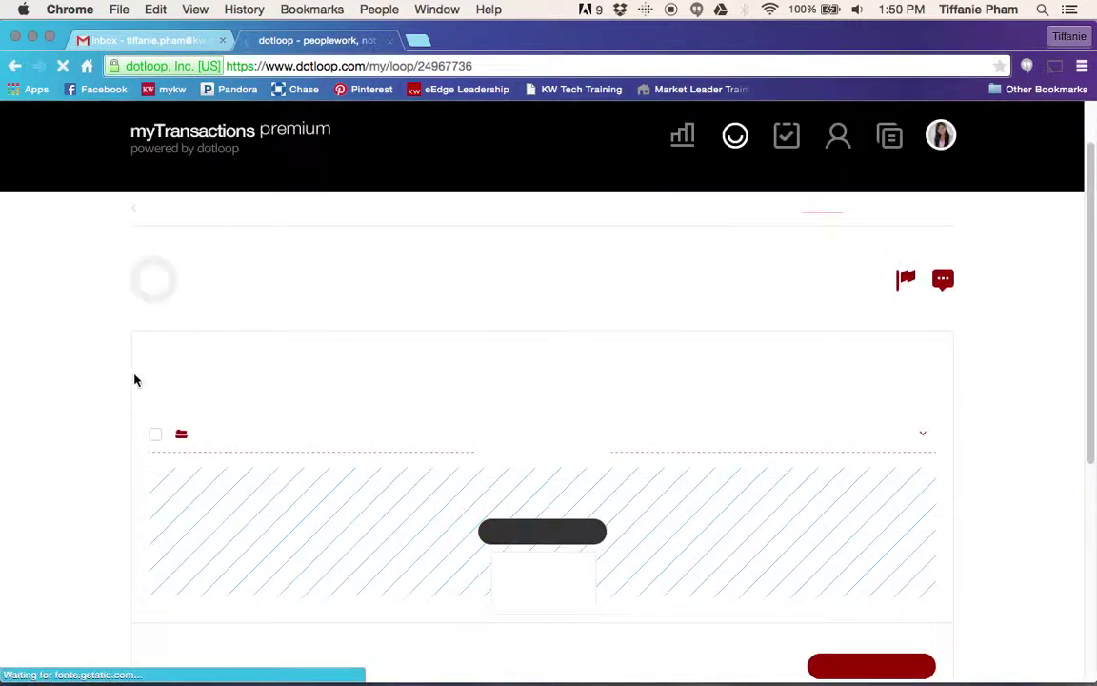
scroll(66, 429, "down", 3)
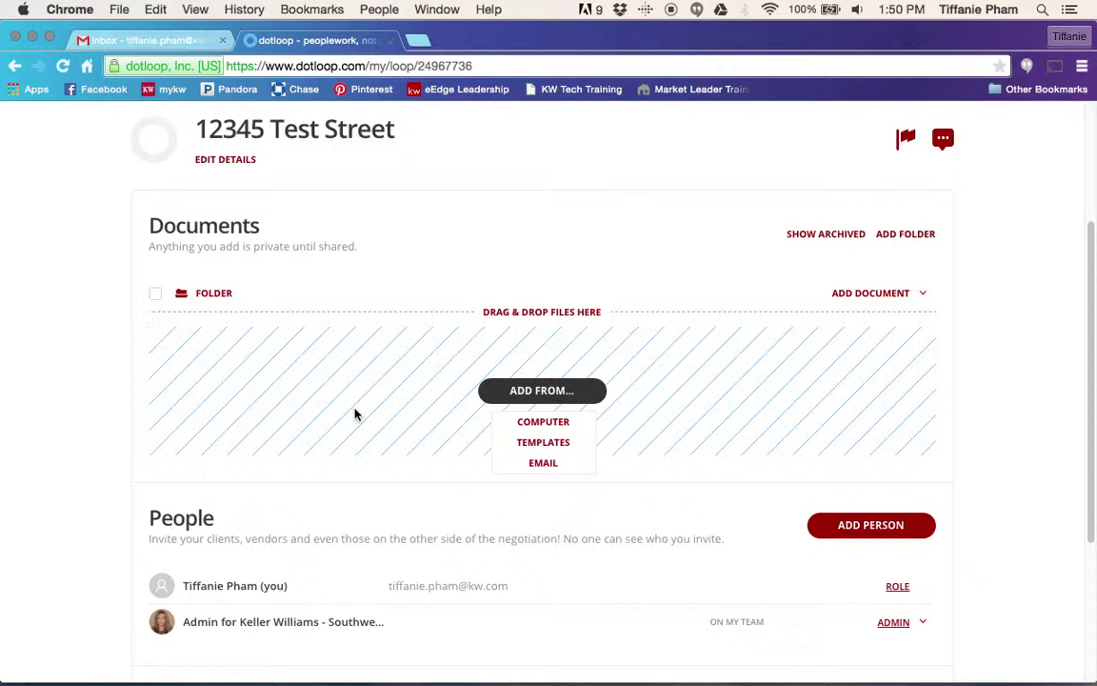
Add all documents from the Traditional Purchase template set to the loop's folder.
left_click(545, 447)
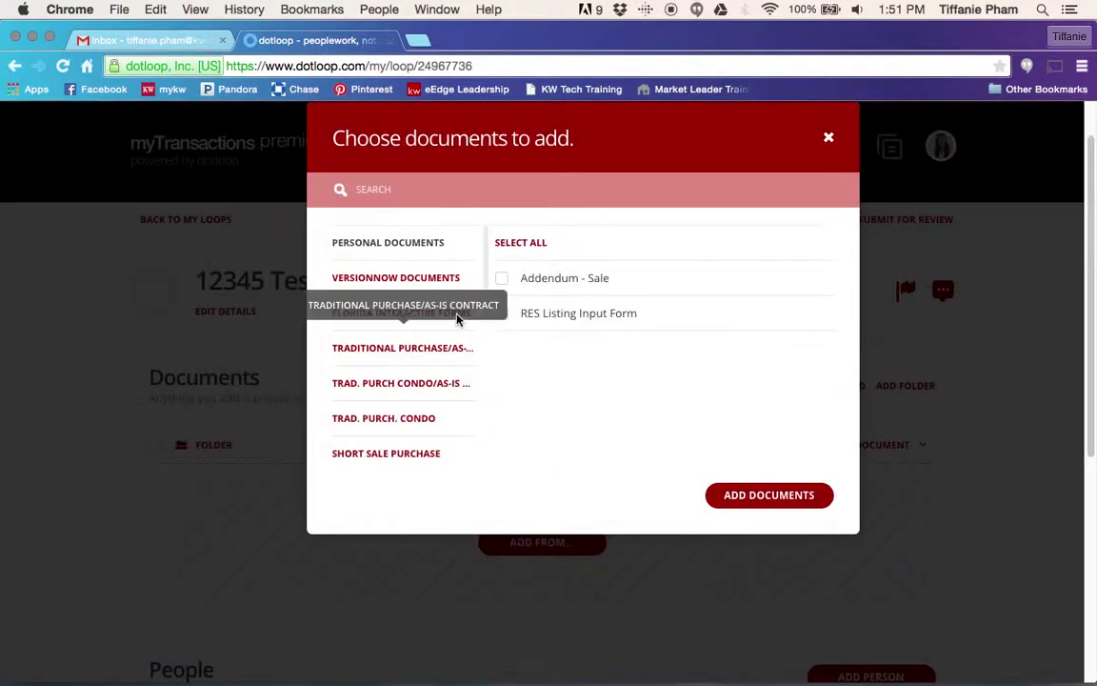
left_click_drag(485, 257, 471, 455)
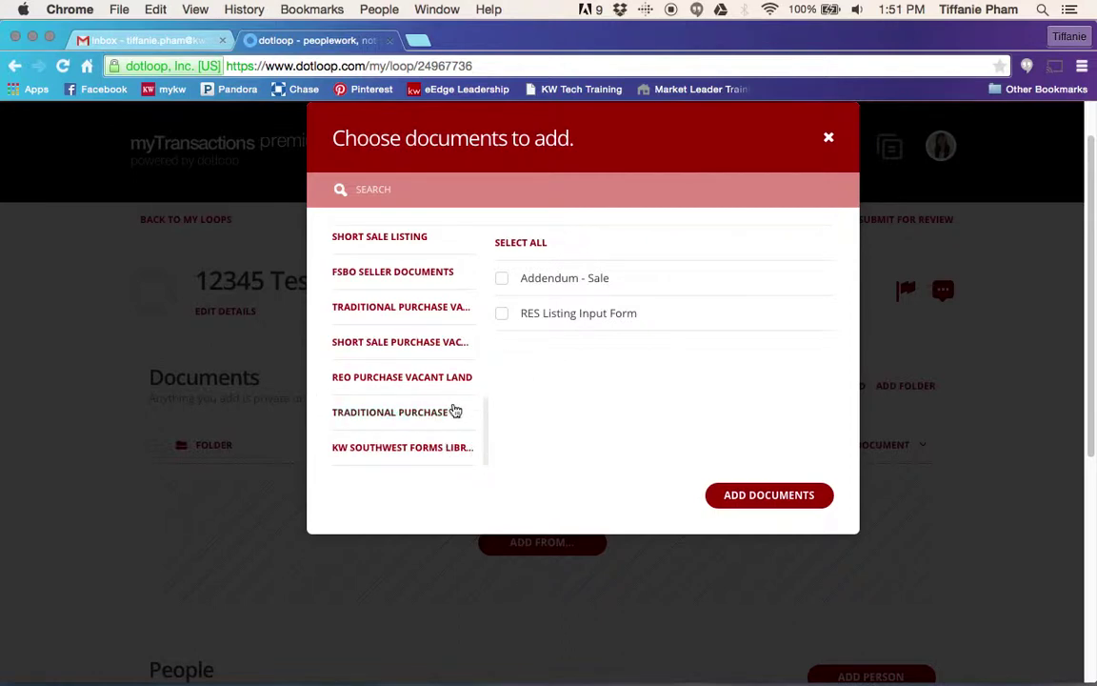
left_click(404, 421)
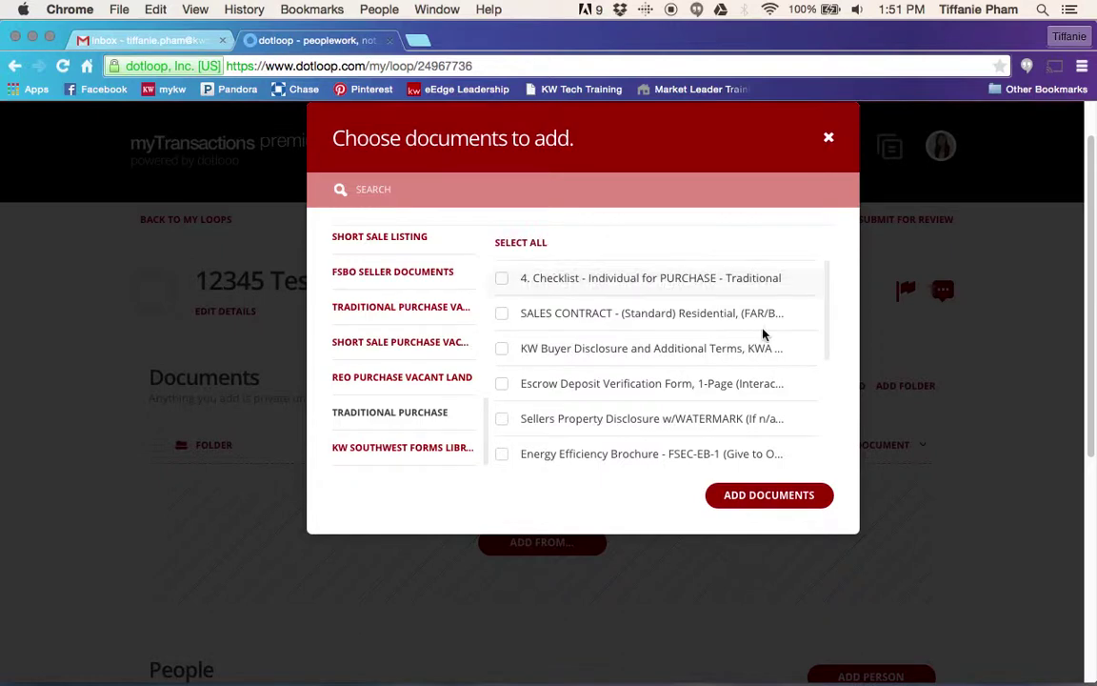
scroll(763, 333, "down", 5)
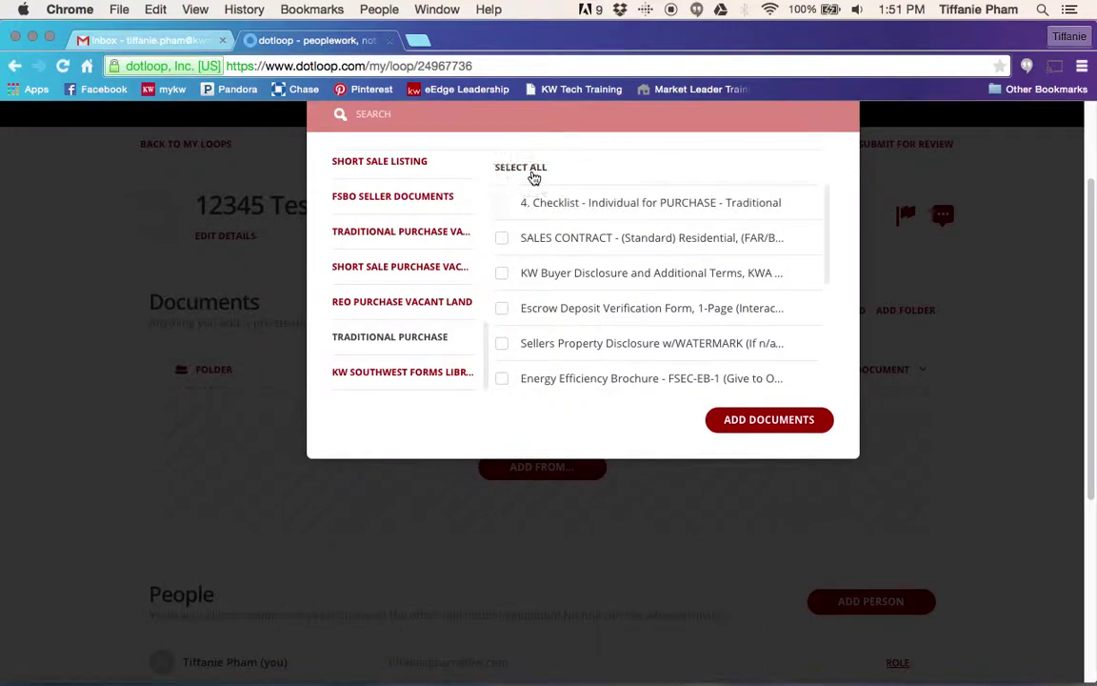
left_click(530, 170)
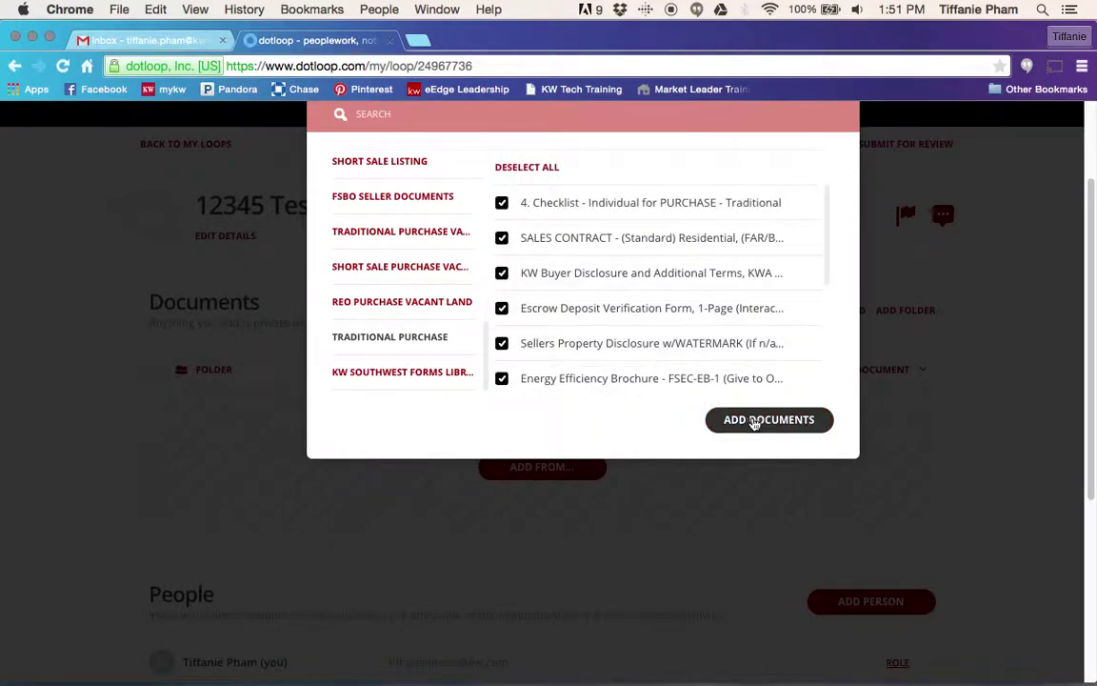
left_click(755, 420)
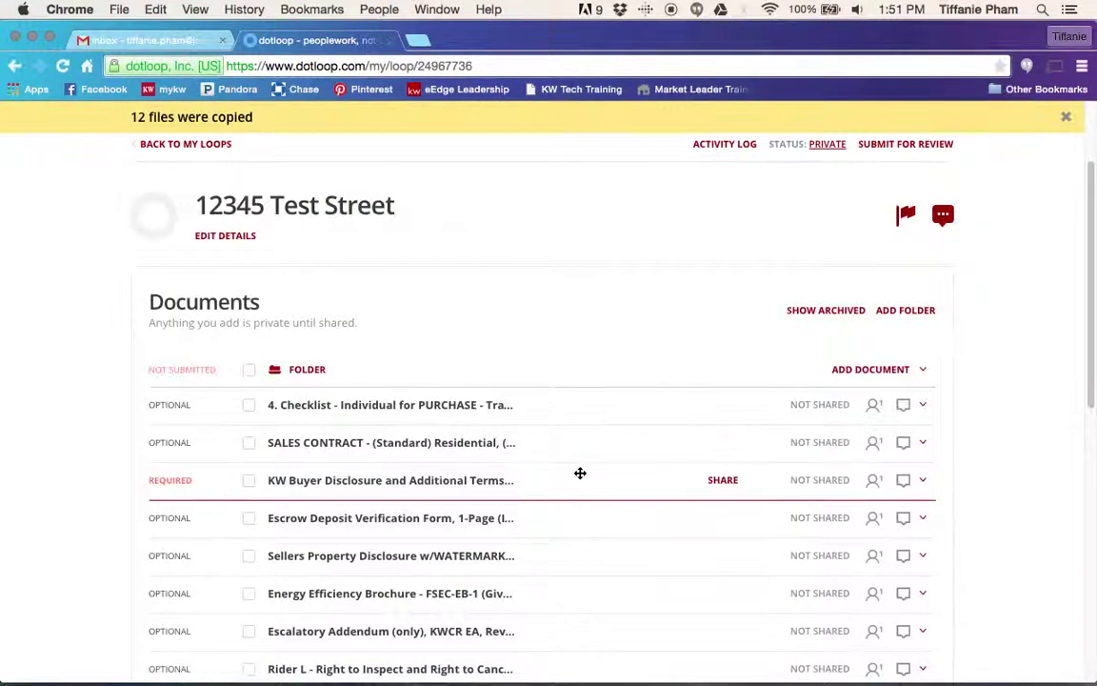
Review the added template documents, then reload the loop and check the folder for the emailed PDF.
scroll(580, 472, "down", 2)
scroll(579, 474, "down", 2)
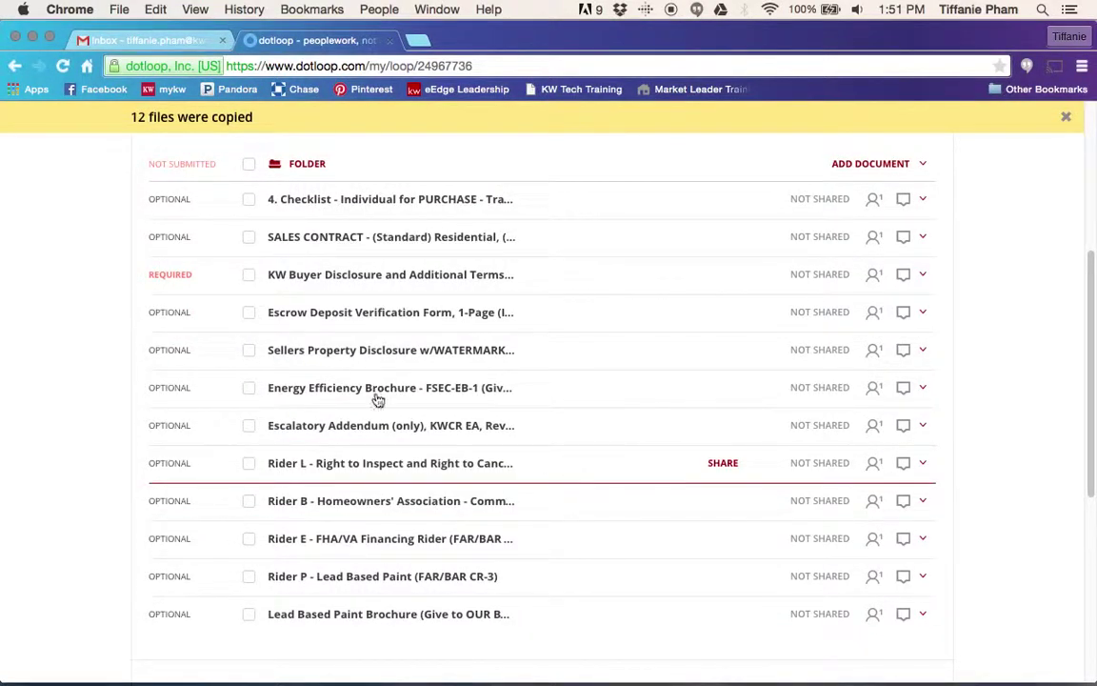
scroll(516, 396, "up", 1)
left_click(66, 66)
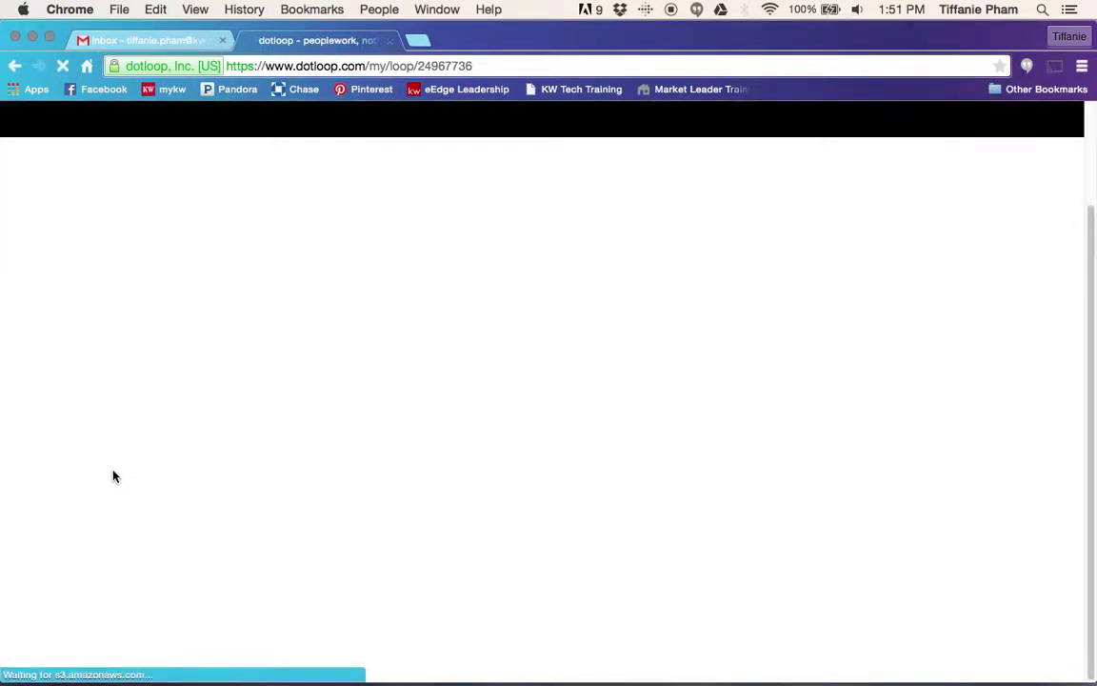
scroll(191, 500, "down", 2)
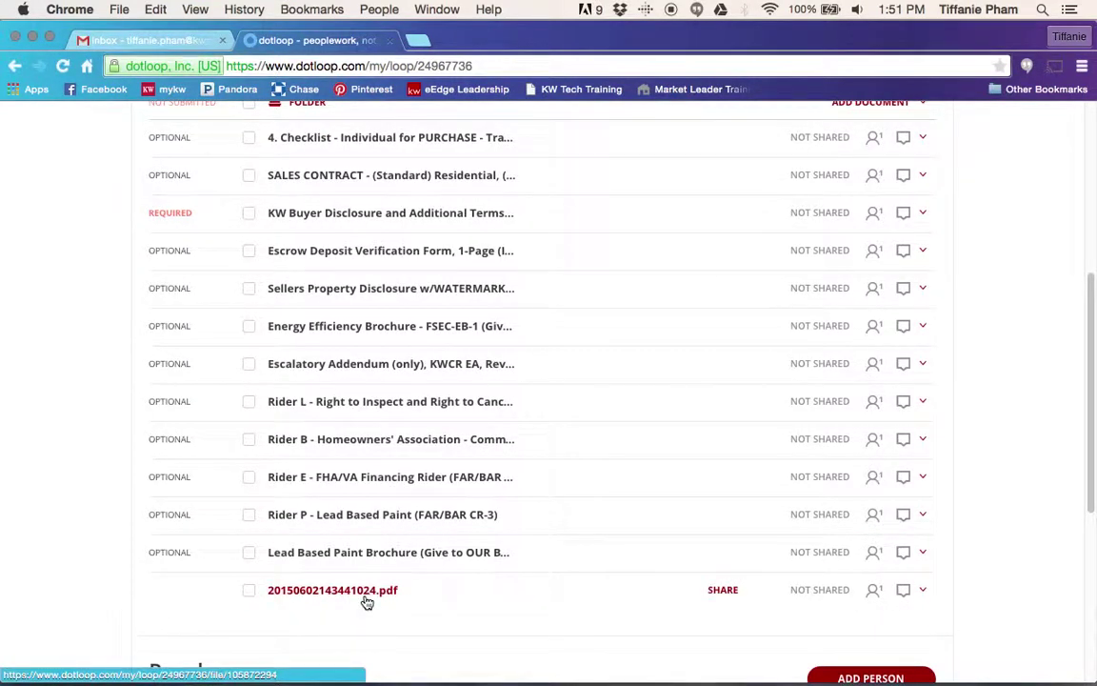
mouse_move(367, 602)
left_mouse_down()
mouse_move(700, 517)
mouse_move(957, 434)
left_mouse_up()
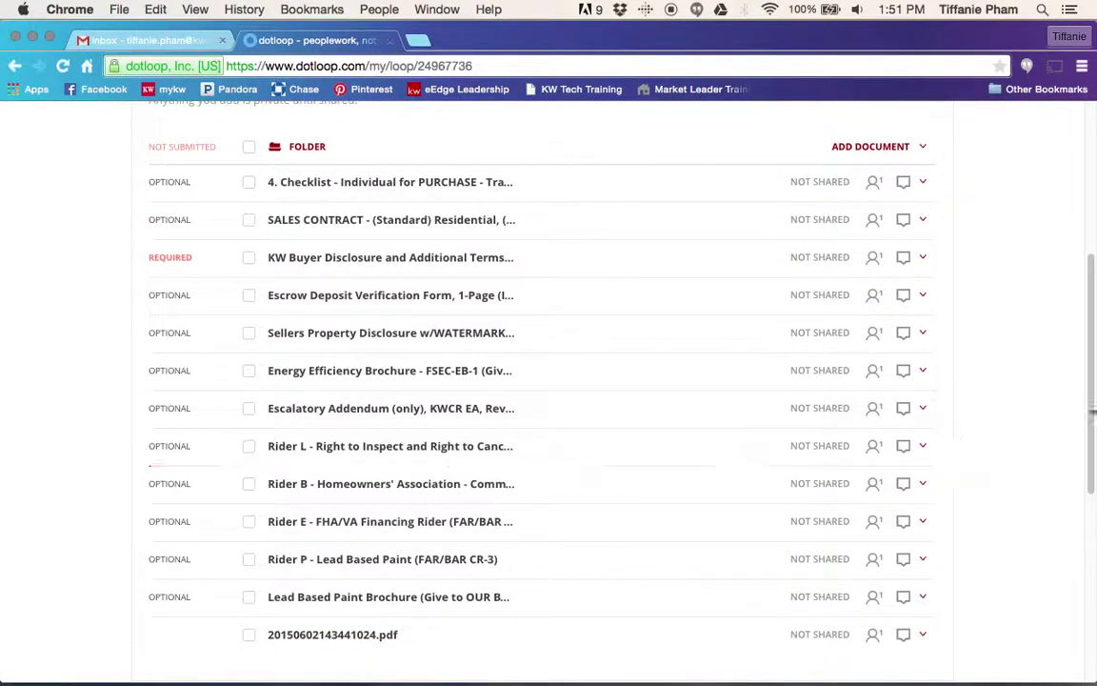
In the 12345 Test Street loop's details, set the transaction type to Sale/Purchase and the loop status to Active.
scroll(1055, 424, "up", 4)
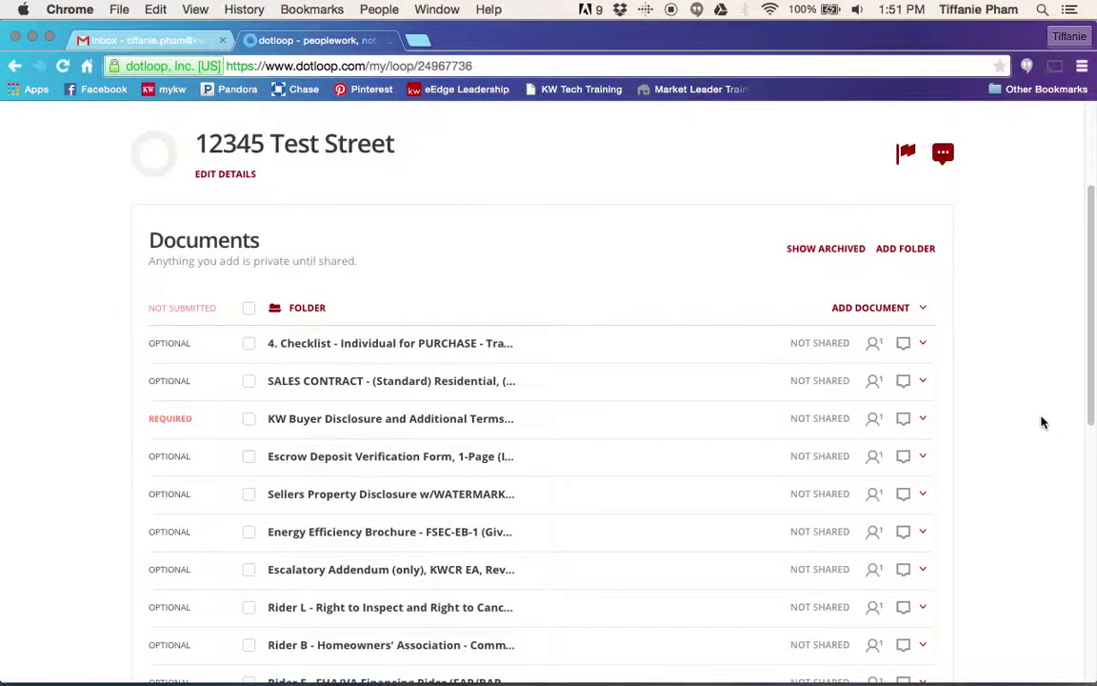
left_click_drag(857, 383, 286, 181)
scroll(218, 164, "up", 1)
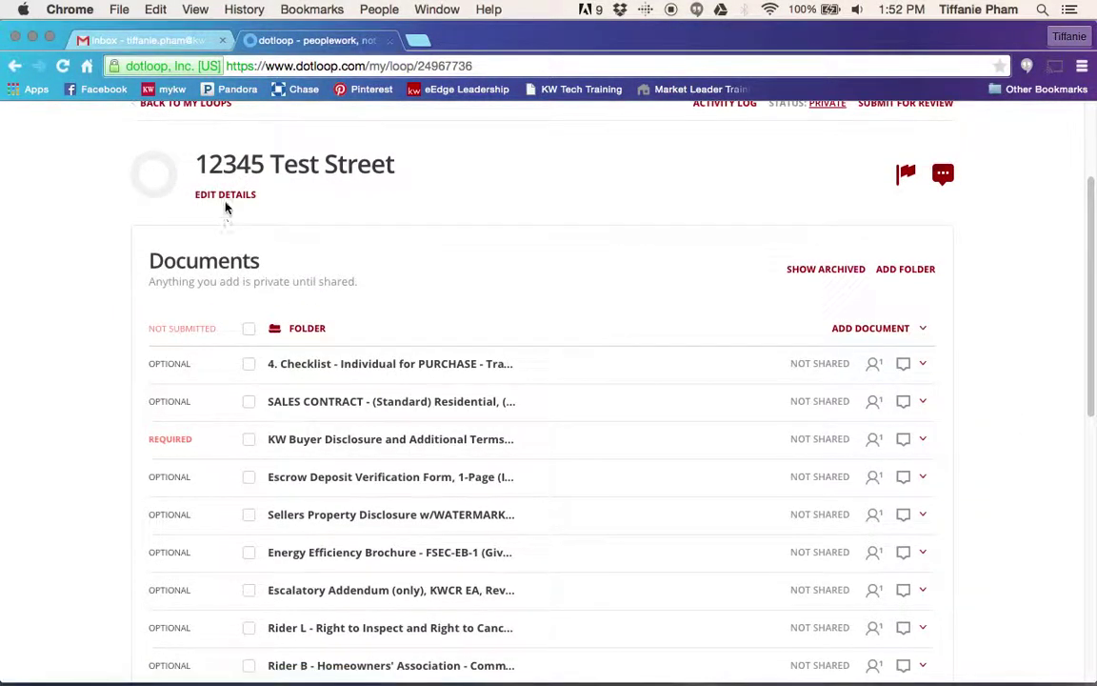
left_click(229, 204)
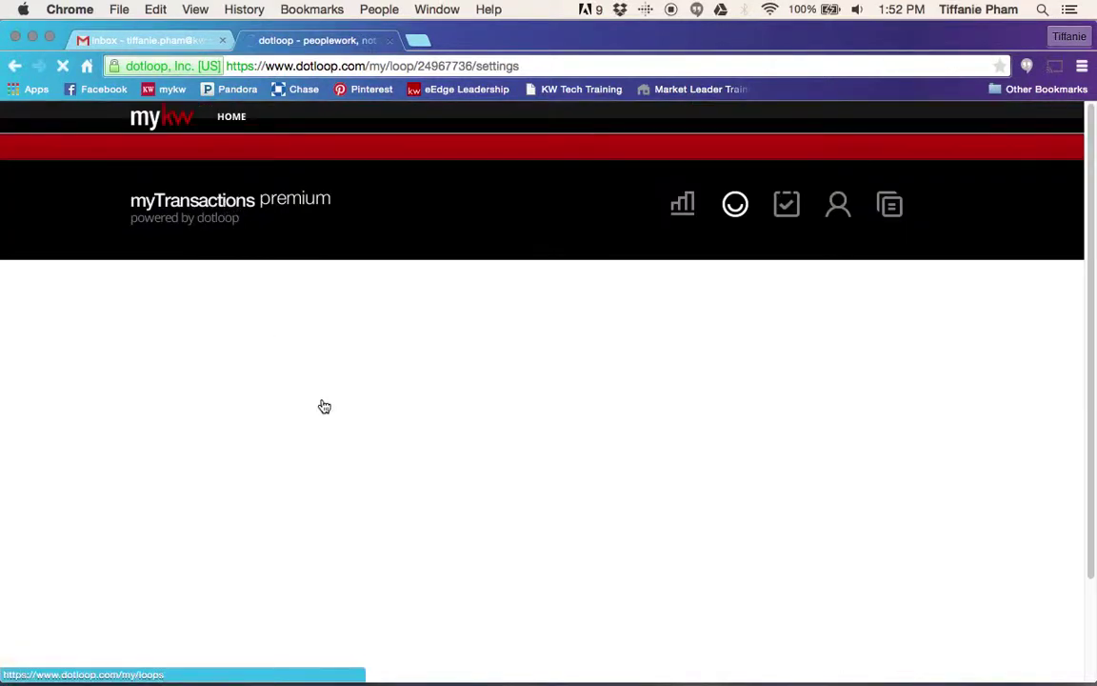
scroll(560, 354, "down", 2)
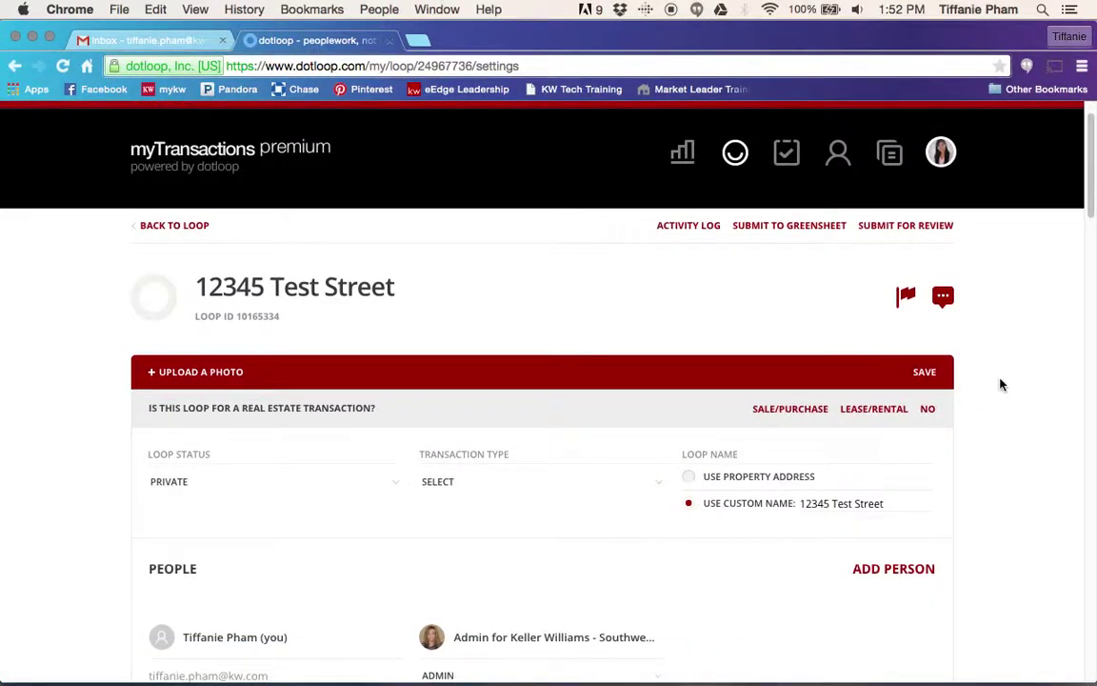
scroll(1000, 384, "down", 2)
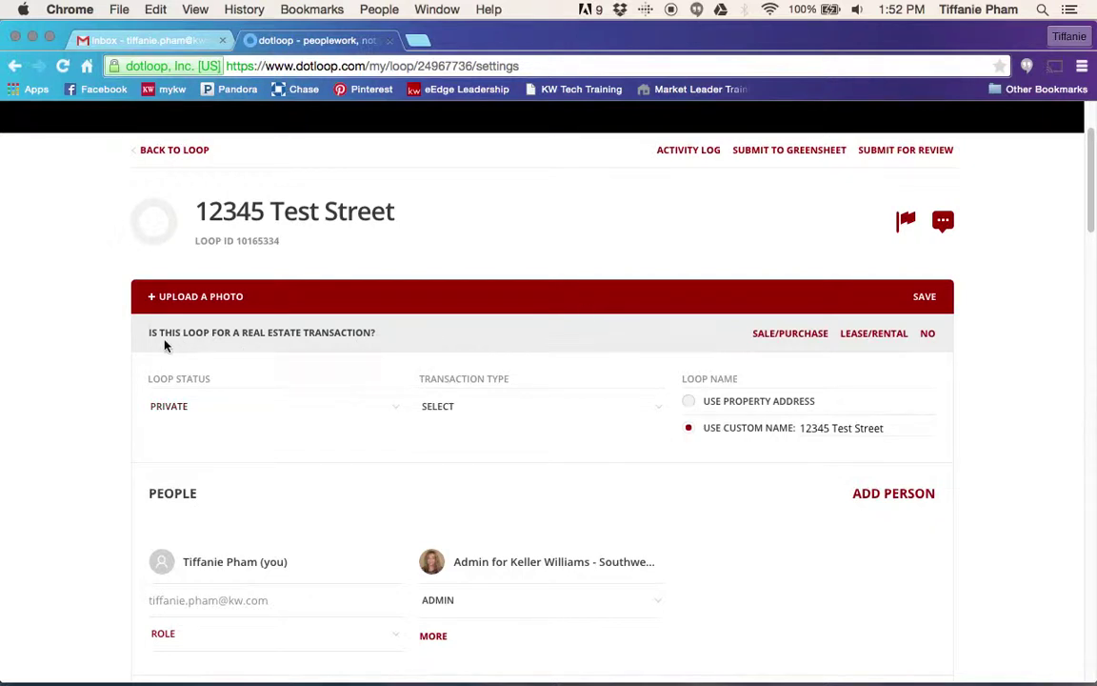
left_click(785, 338)
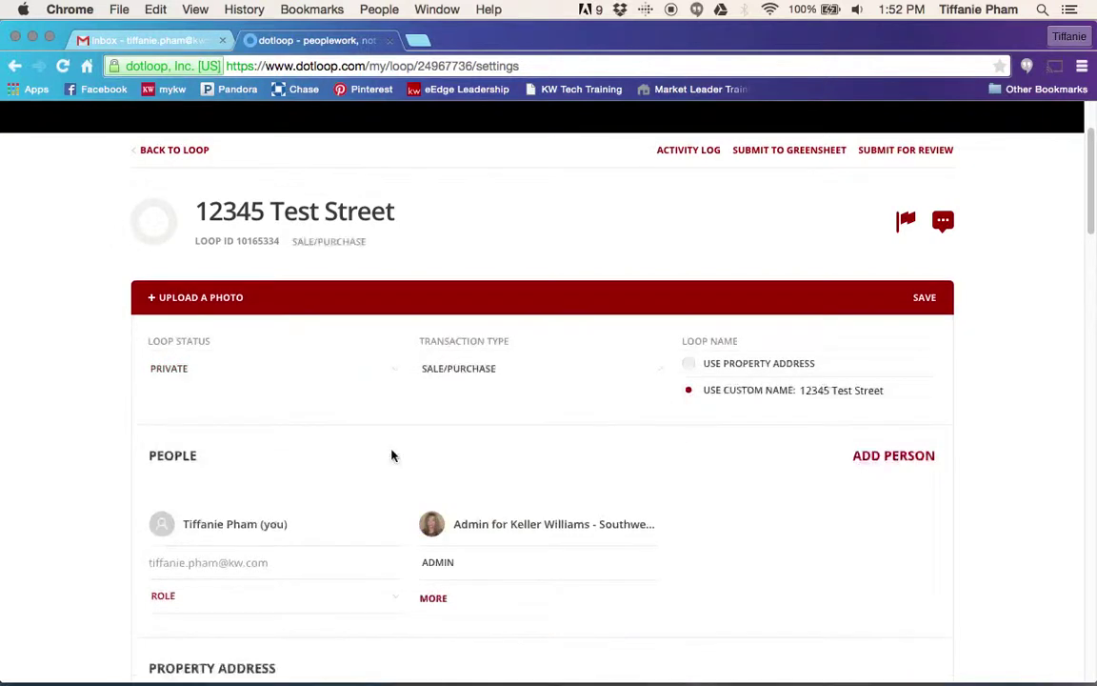
left_click(238, 380)
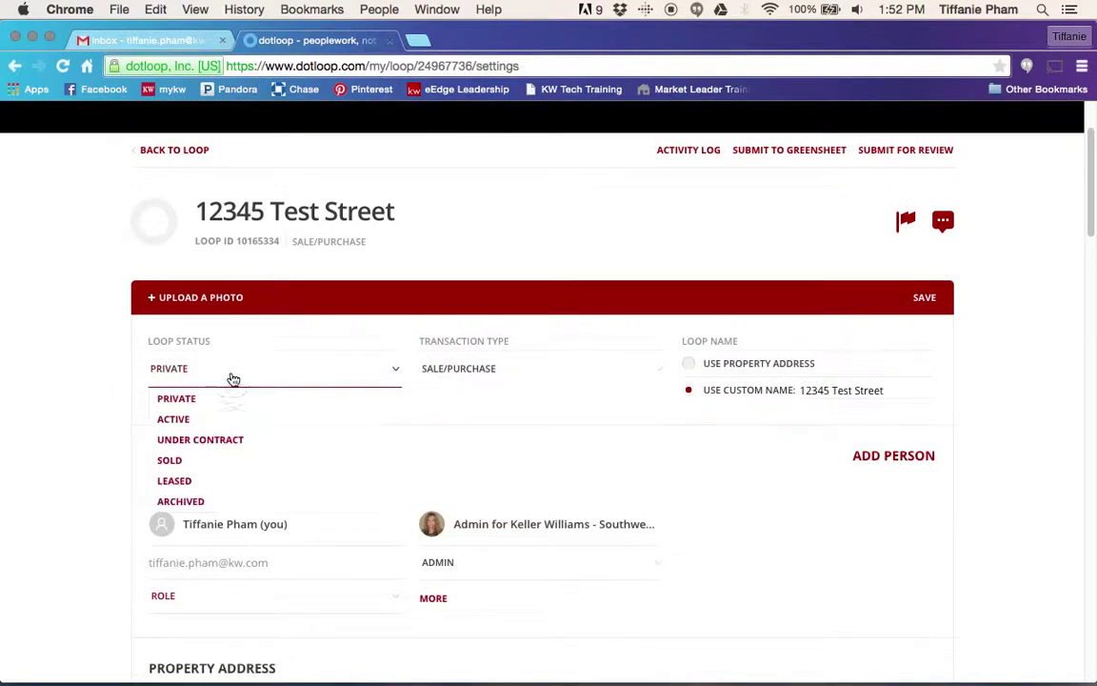
left_click(202, 421)
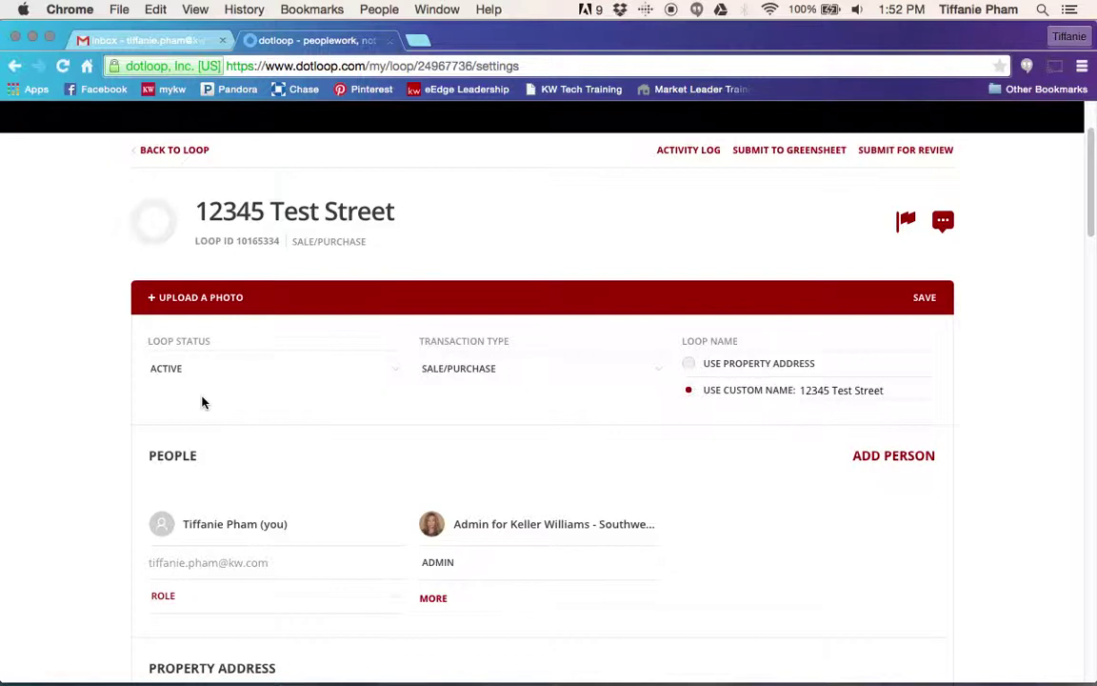
Enter the property's street number and street name in the property address section, matching the loop's name.
scroll(573, 448, "down", 3)
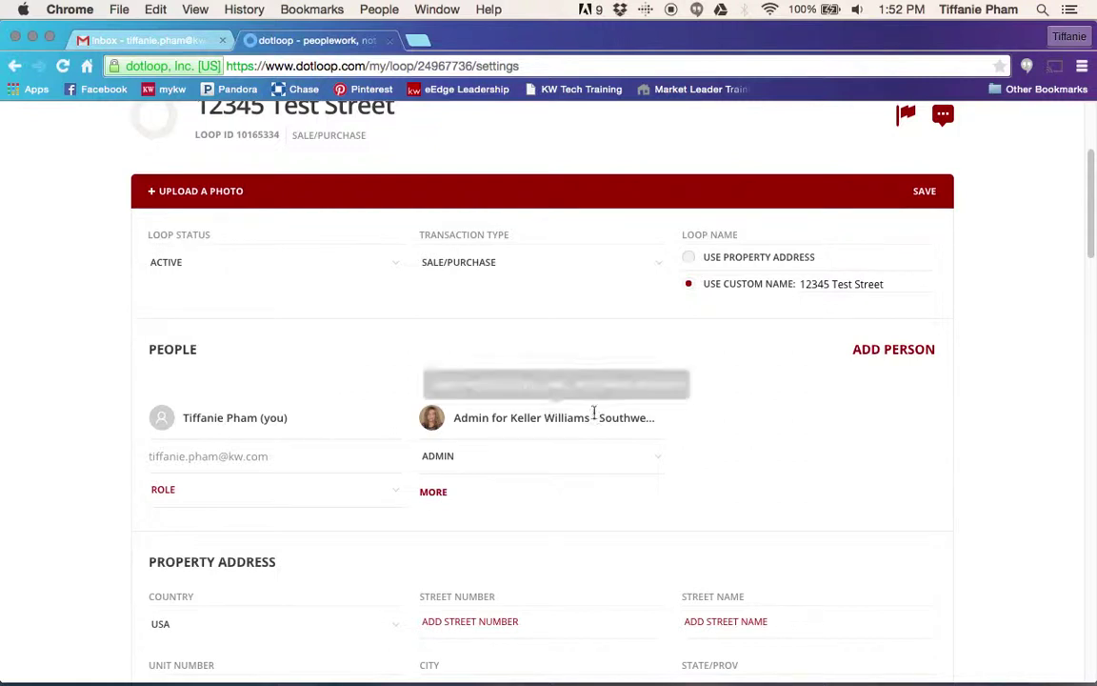
scroll(987, 436, "down", 1)
scroll(987, 435, "down", 5)
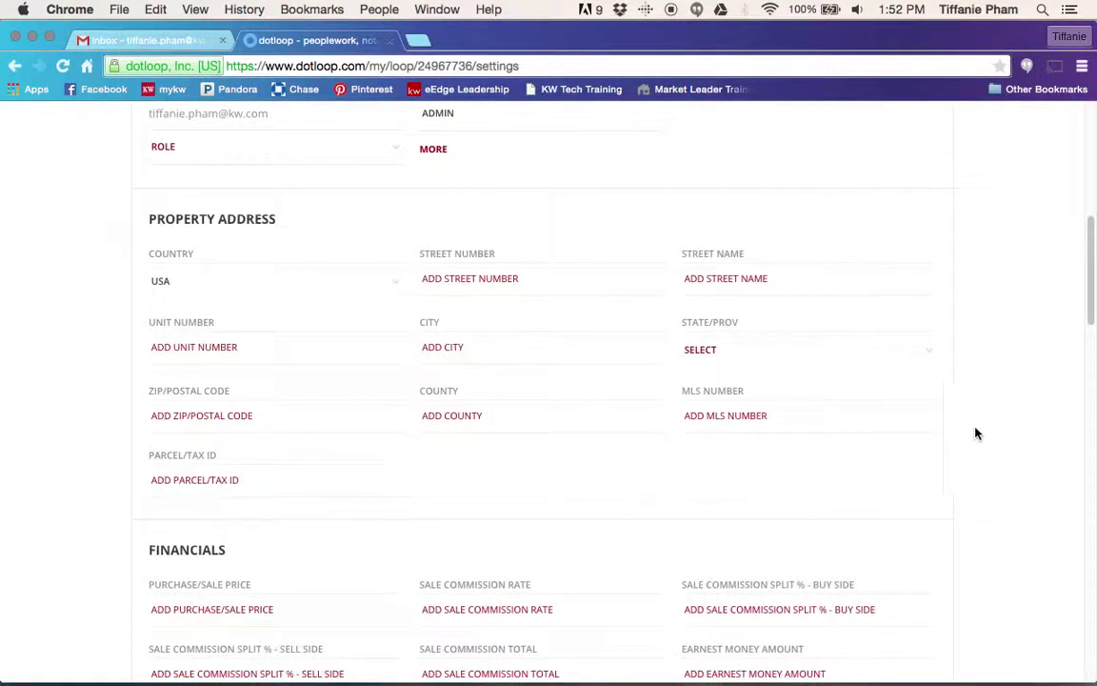
left_click(512, 277)
type("12344")
key("BackSpace")
type("5")
key("Tab")
type("Test Street")
key("Tab")
Complete the property address with its city, state FL and ZIP code, leaving the unit number blank.
key("Tab")
type("Orlando")
key("Tab")
key("f")
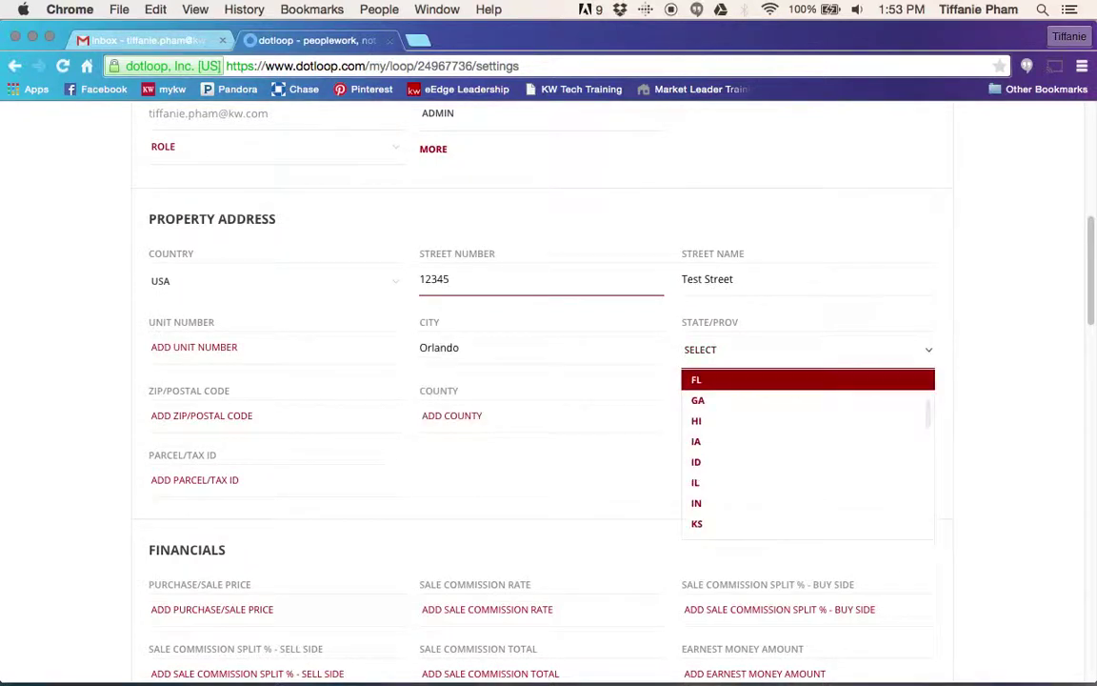
key("Tab")
type("32819")
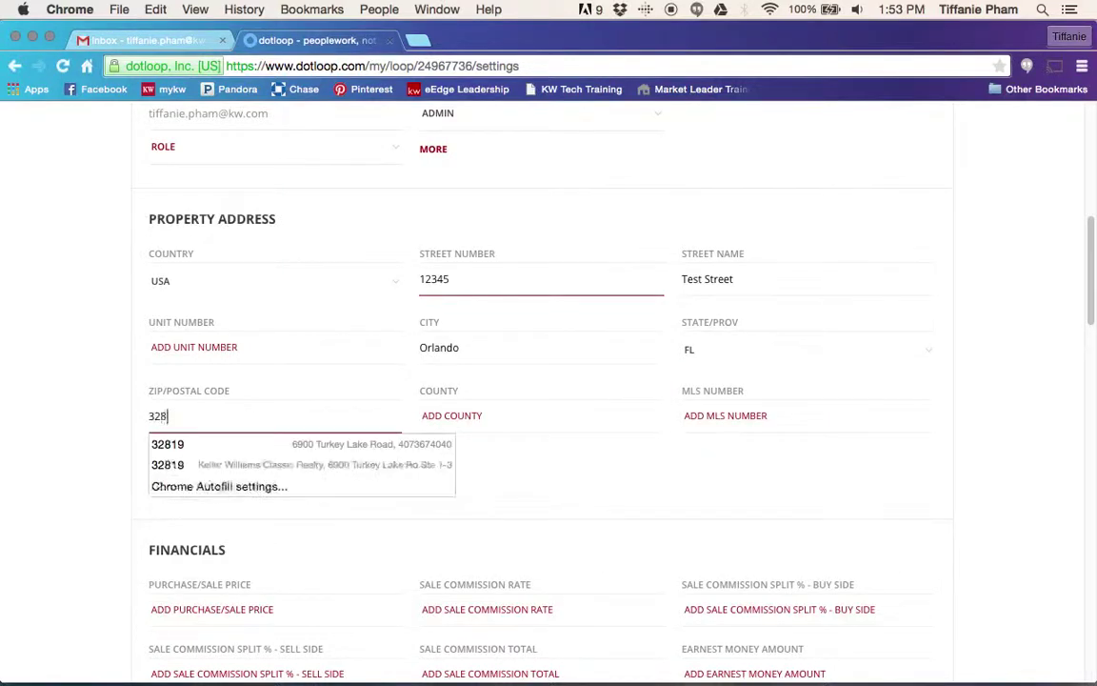
key("Tab")
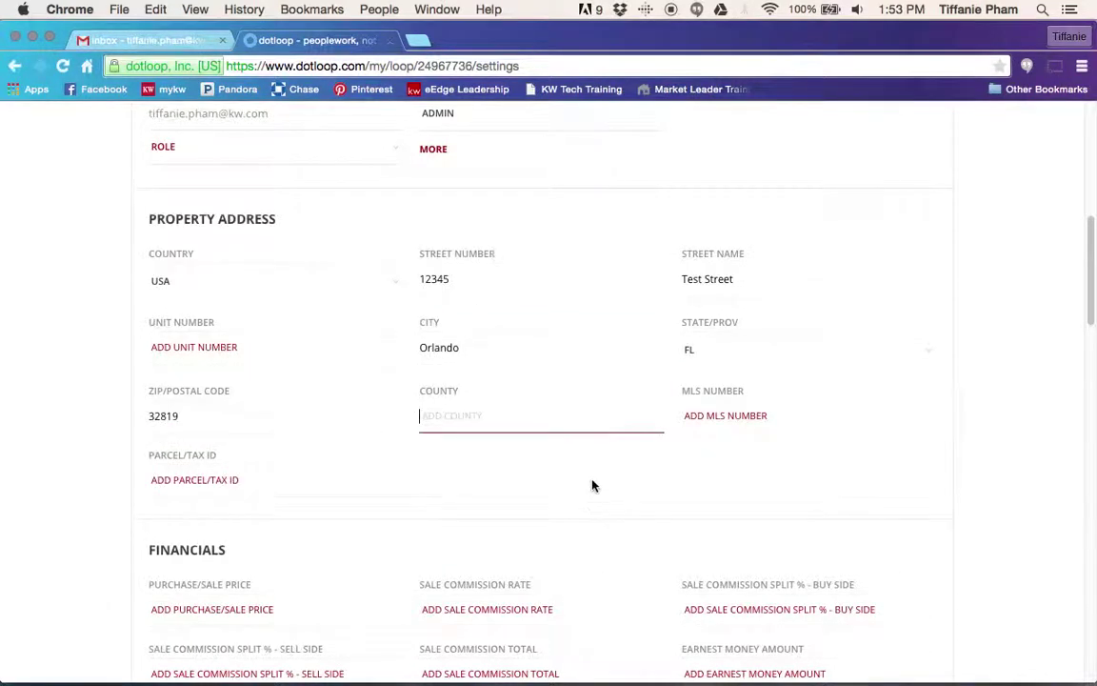
Look through the remaining financial, date, listing and property sections without filling them in, and save the loop details.
scroll(590, 485, "down", 4)
scroll(592, 480, "down", 3)
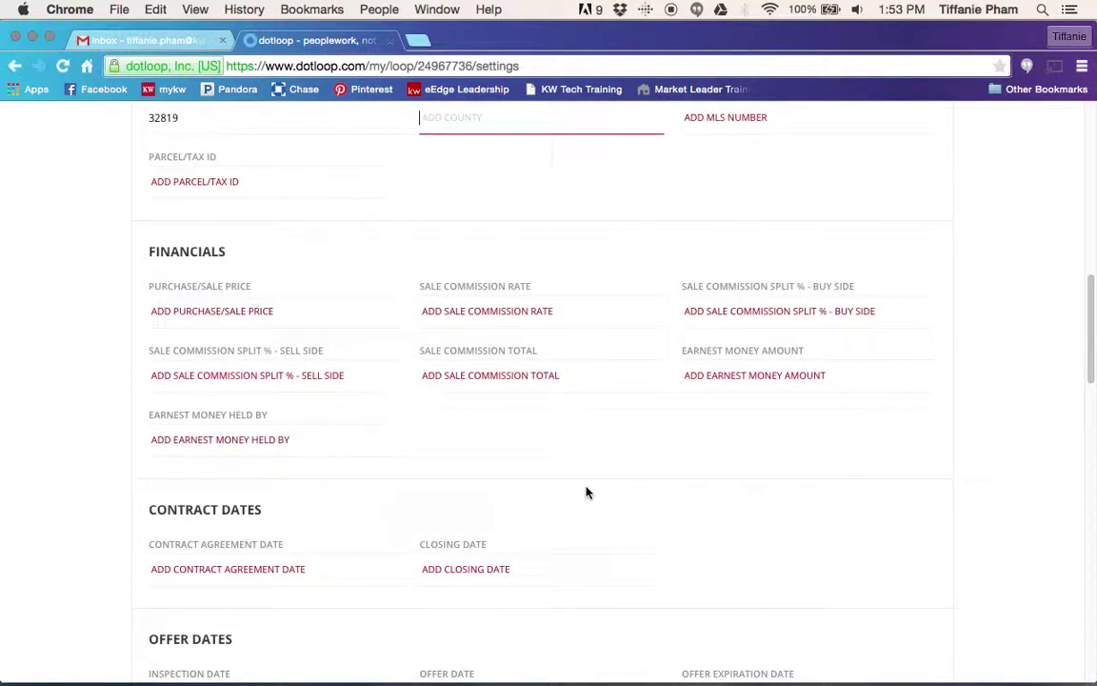
scroll(587, 492, "down", 4)
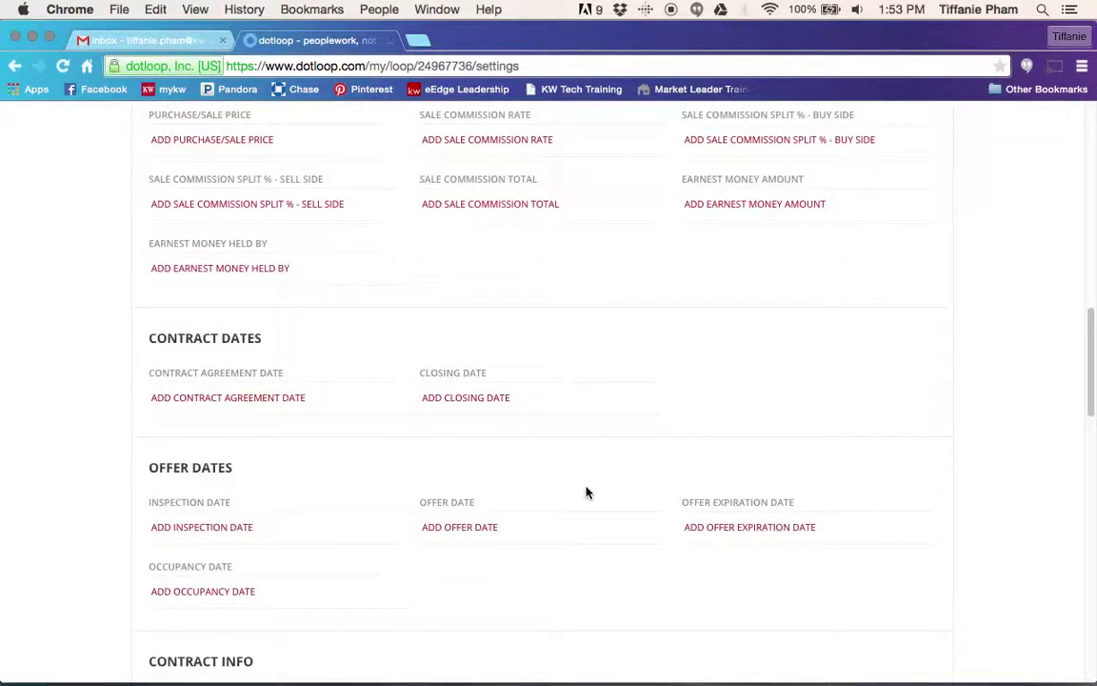
scroll(587, 492, "down", 4)
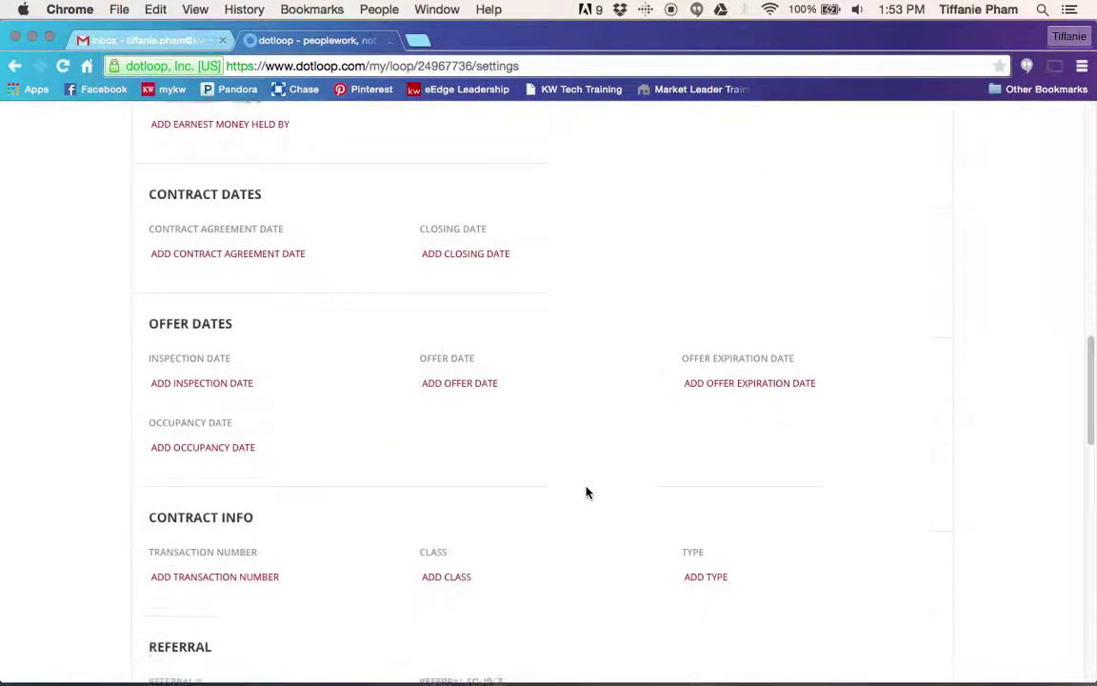
scroll(586, 491, "down", 4)
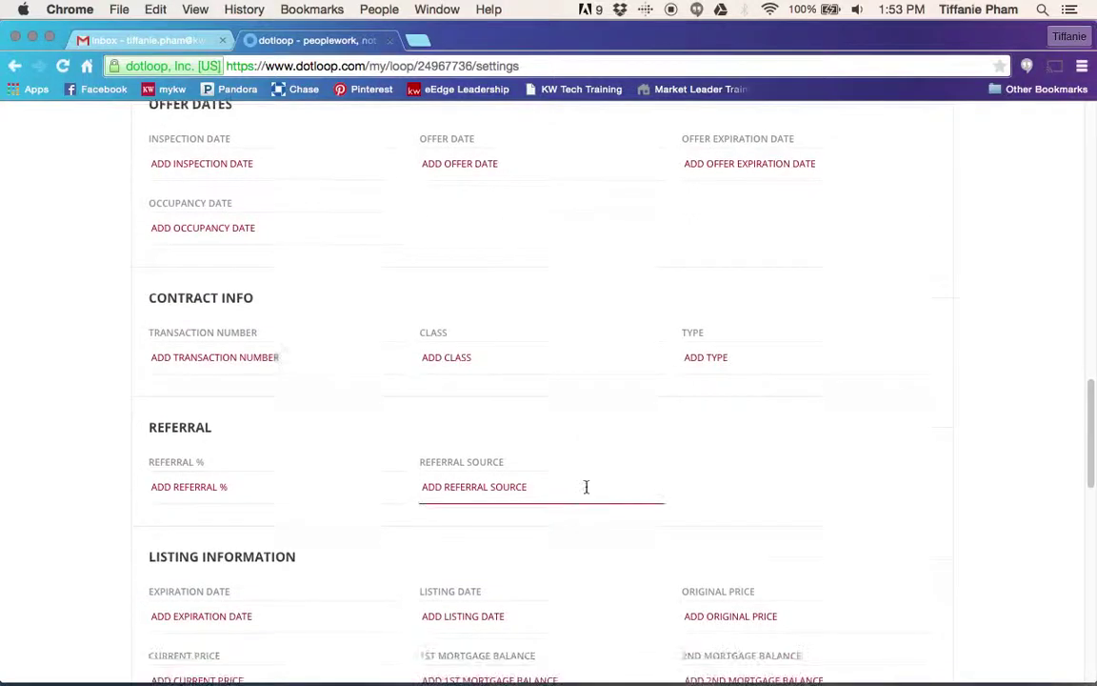
scroll(587, 490, "down", 20)
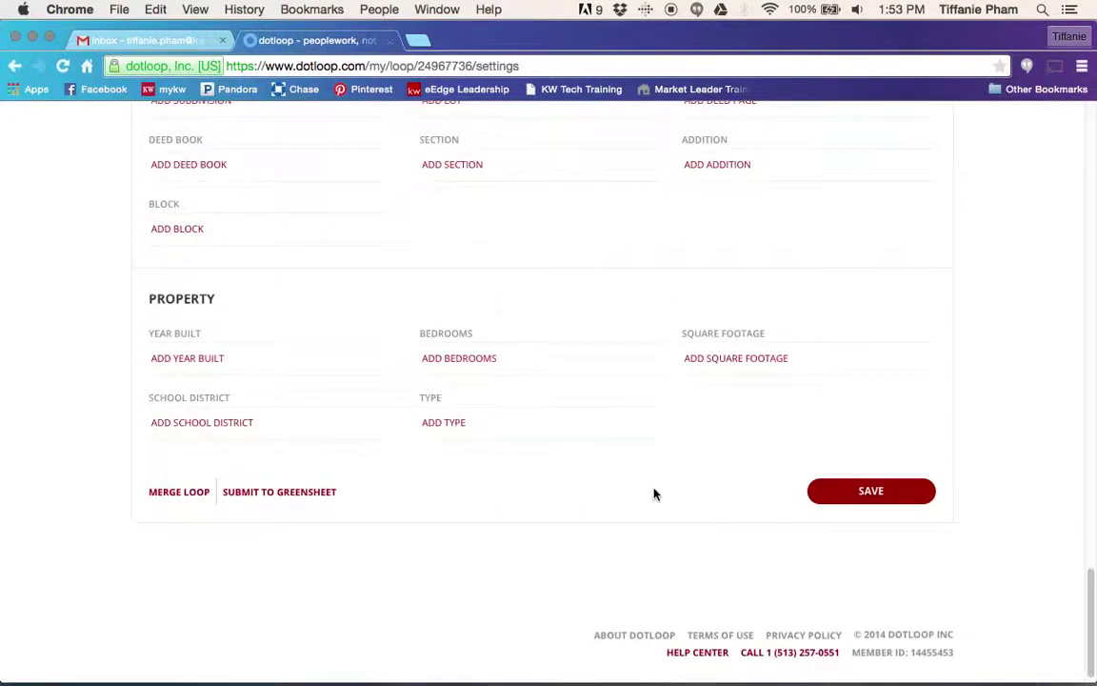
left_click(838, 501)
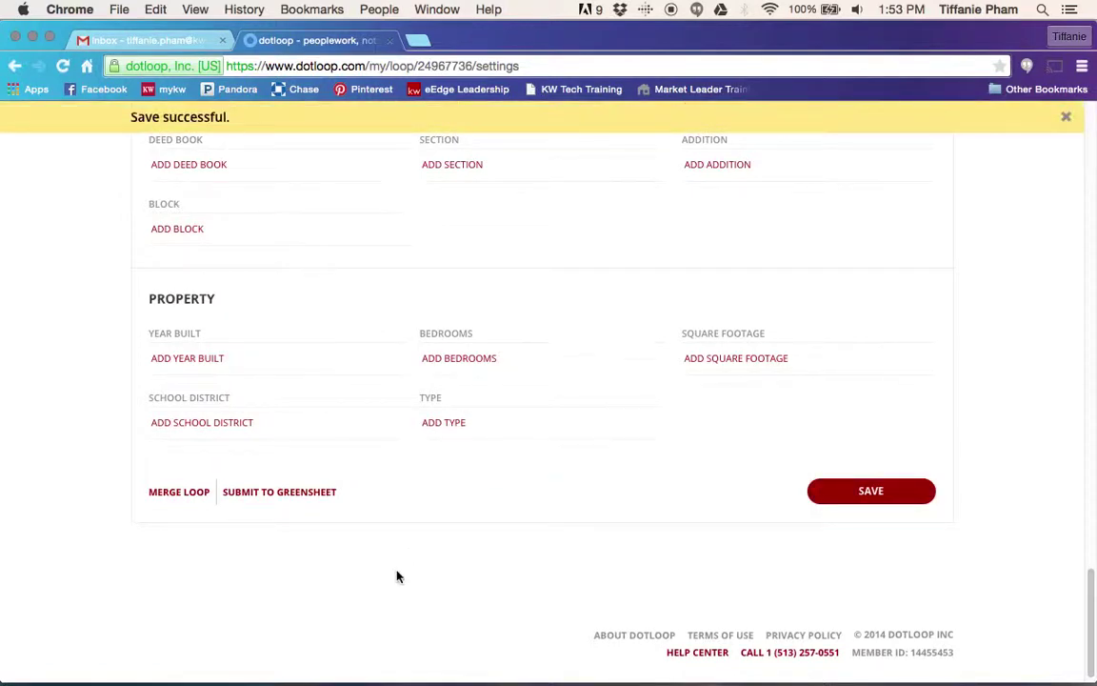
Return from the details to the loop's main page and review its status, transaction type and Documents folder.
scroll(391, 603, "up", 20)
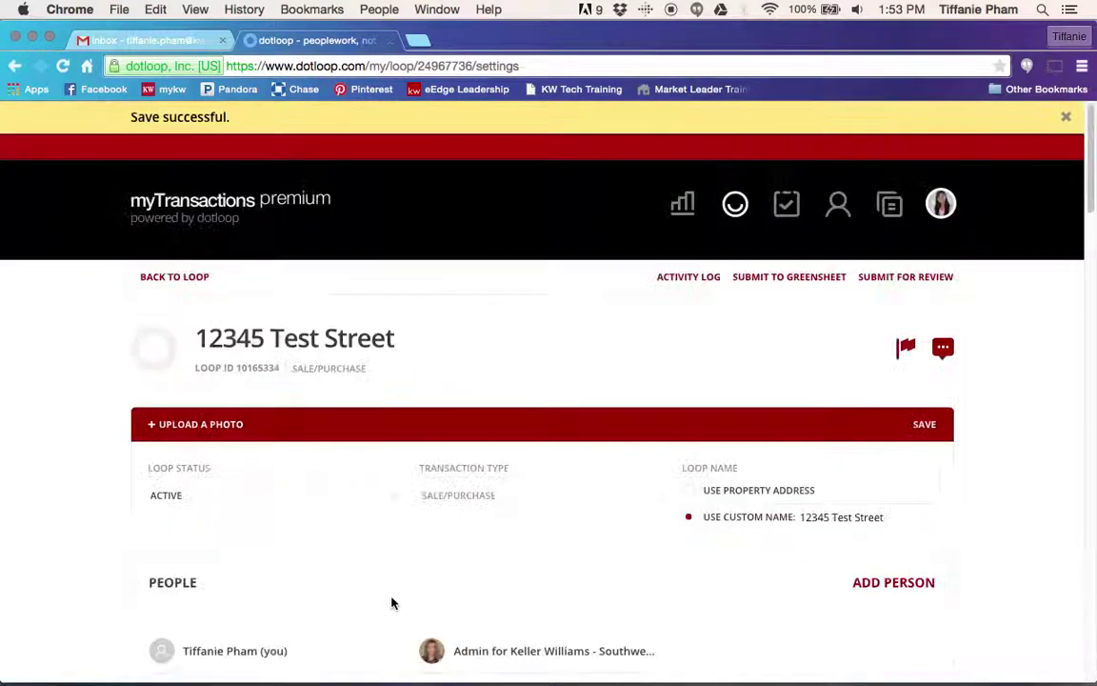
left_click(179, 281)
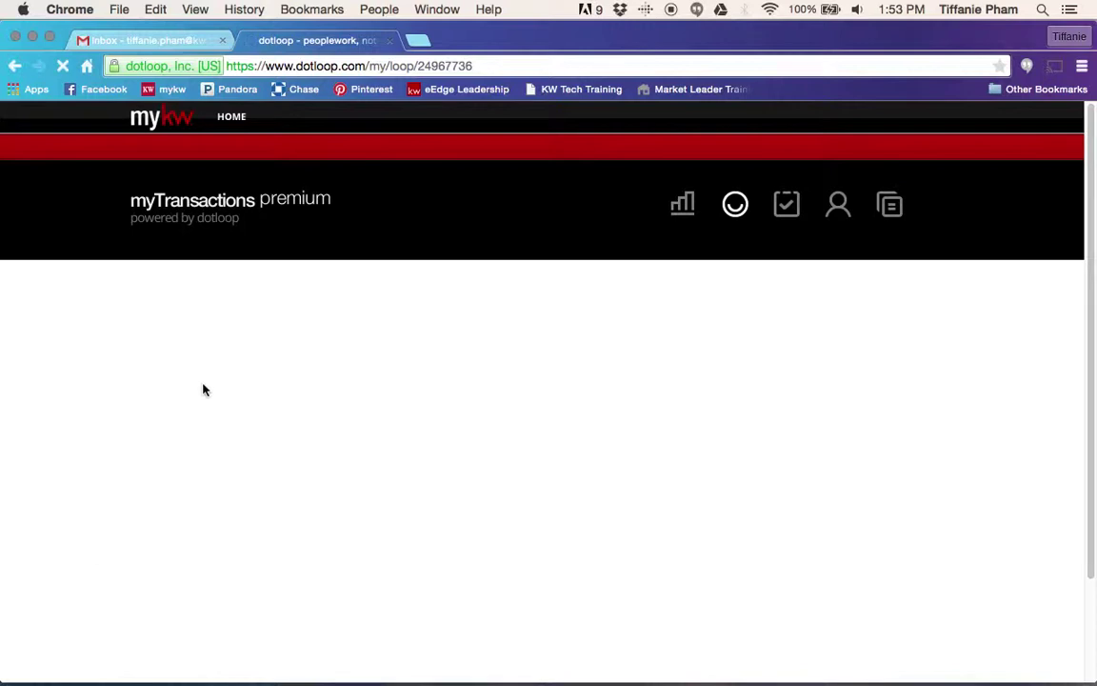
scroll(99, 441, "down", 3)
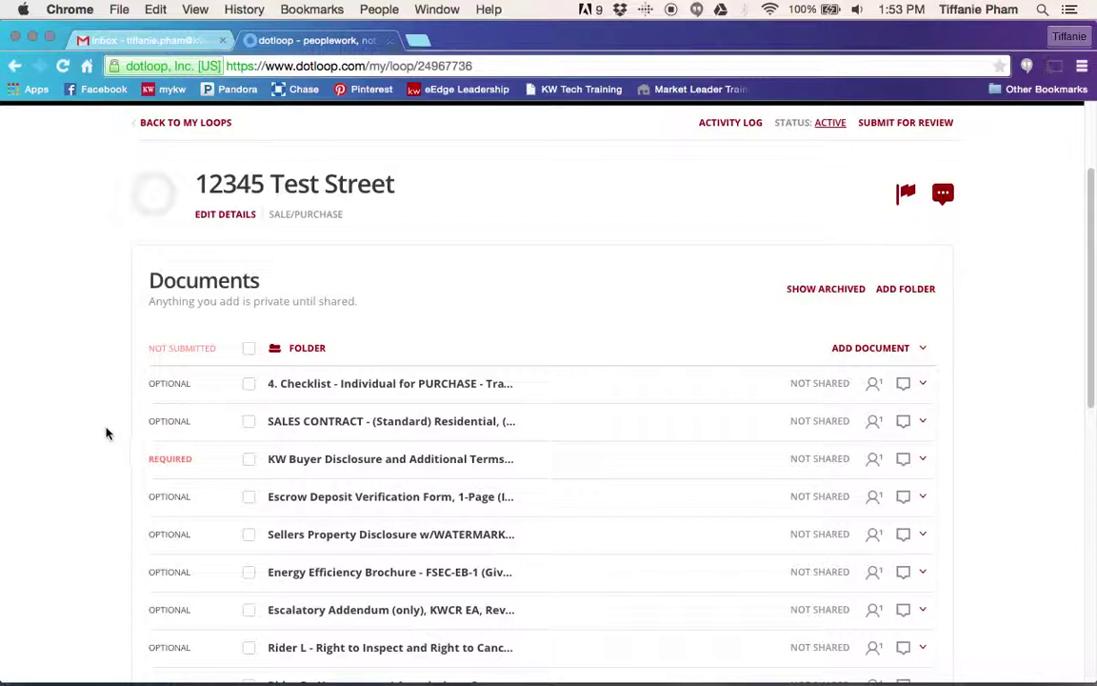
scroll(105, 422, "up", 2)
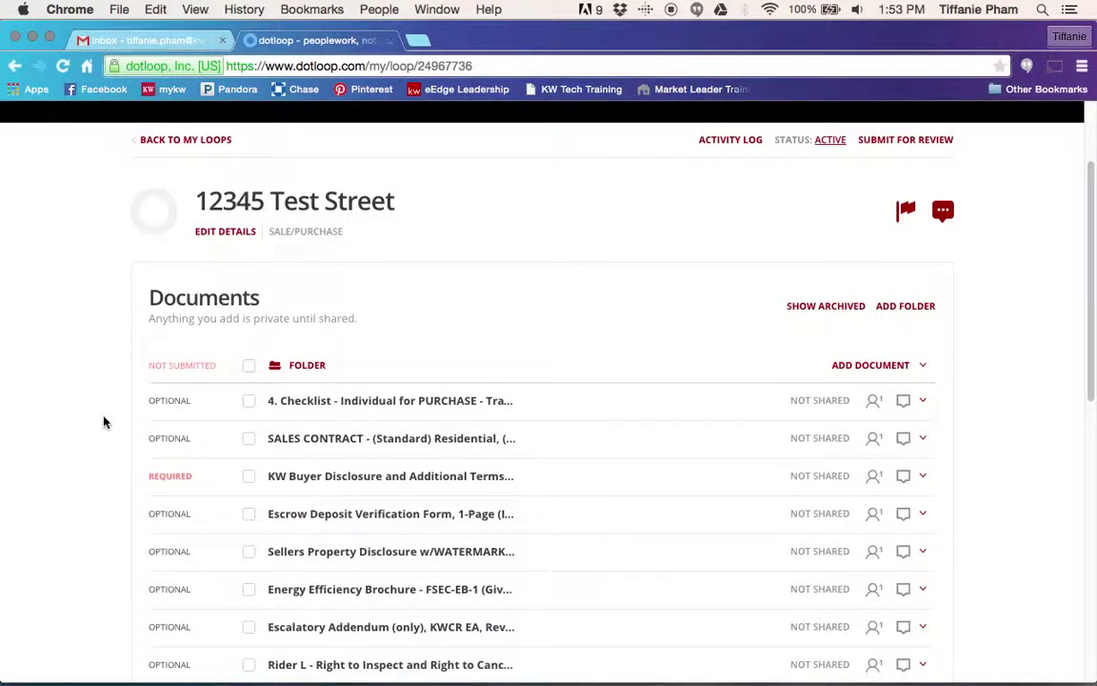
scroll(978, 351, "up", 3)
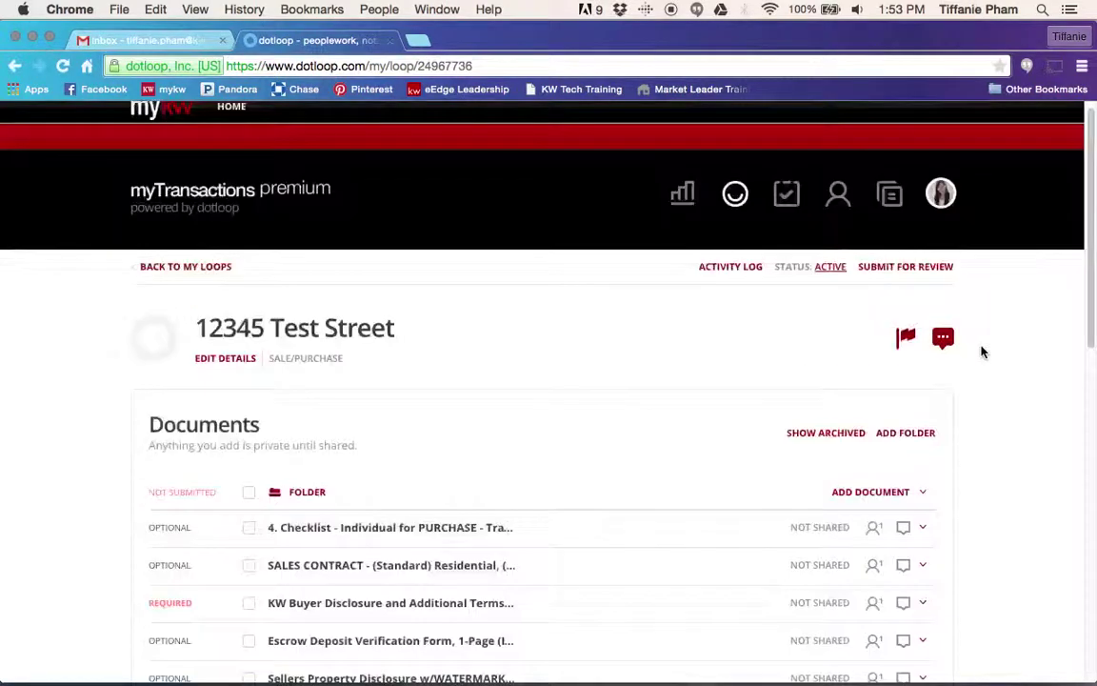